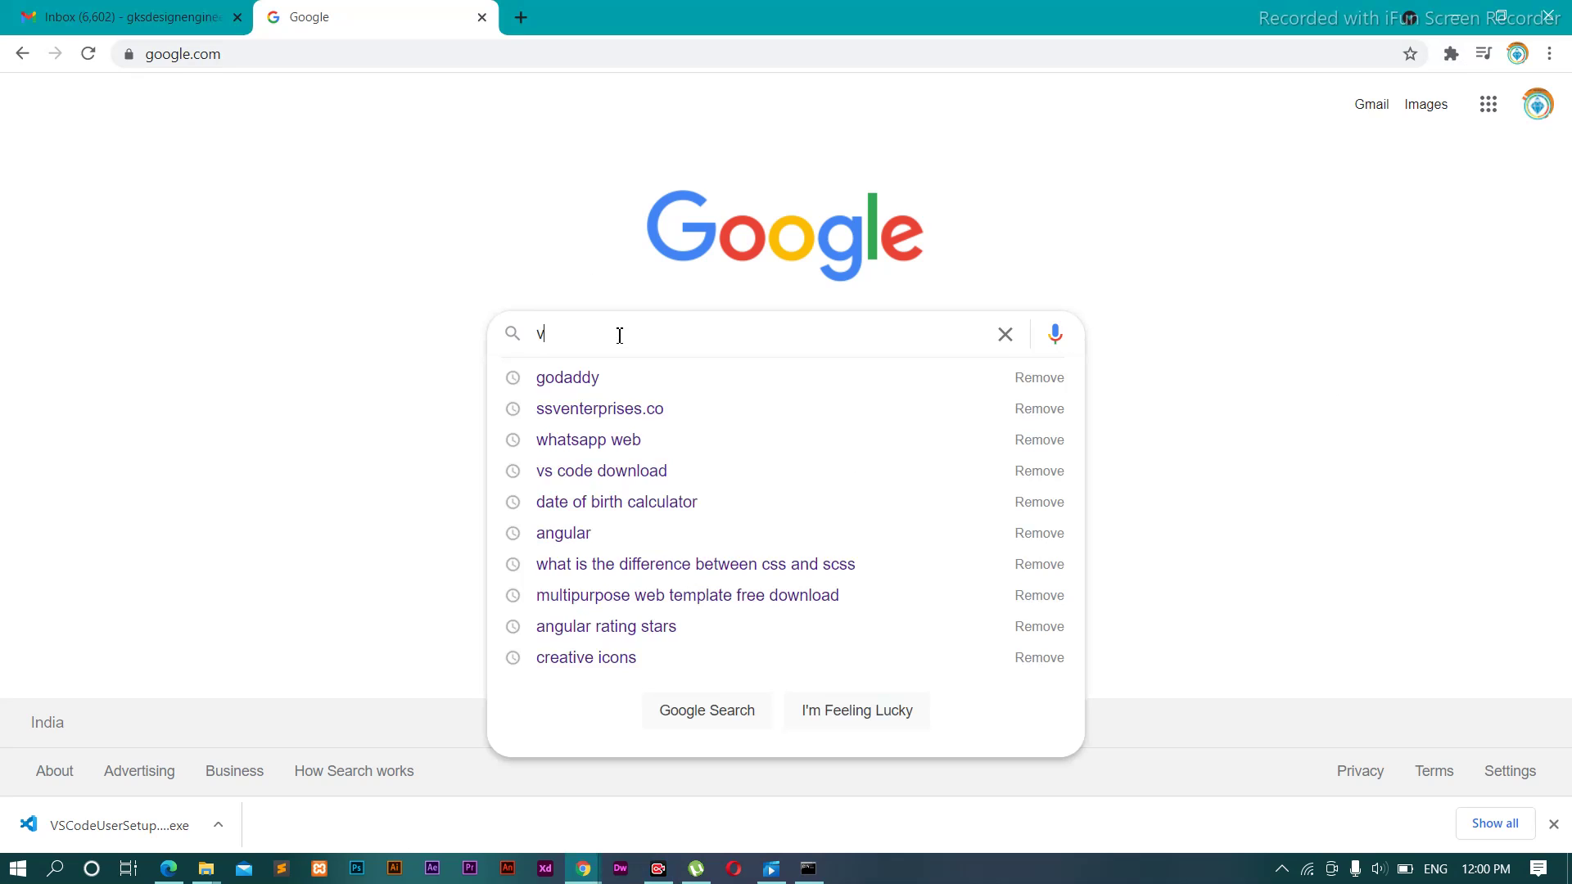
- Find the Visual Studio Code download page by searching Google for "vs code download", and download the Windows installer
{"action": "type", "text": "e"}
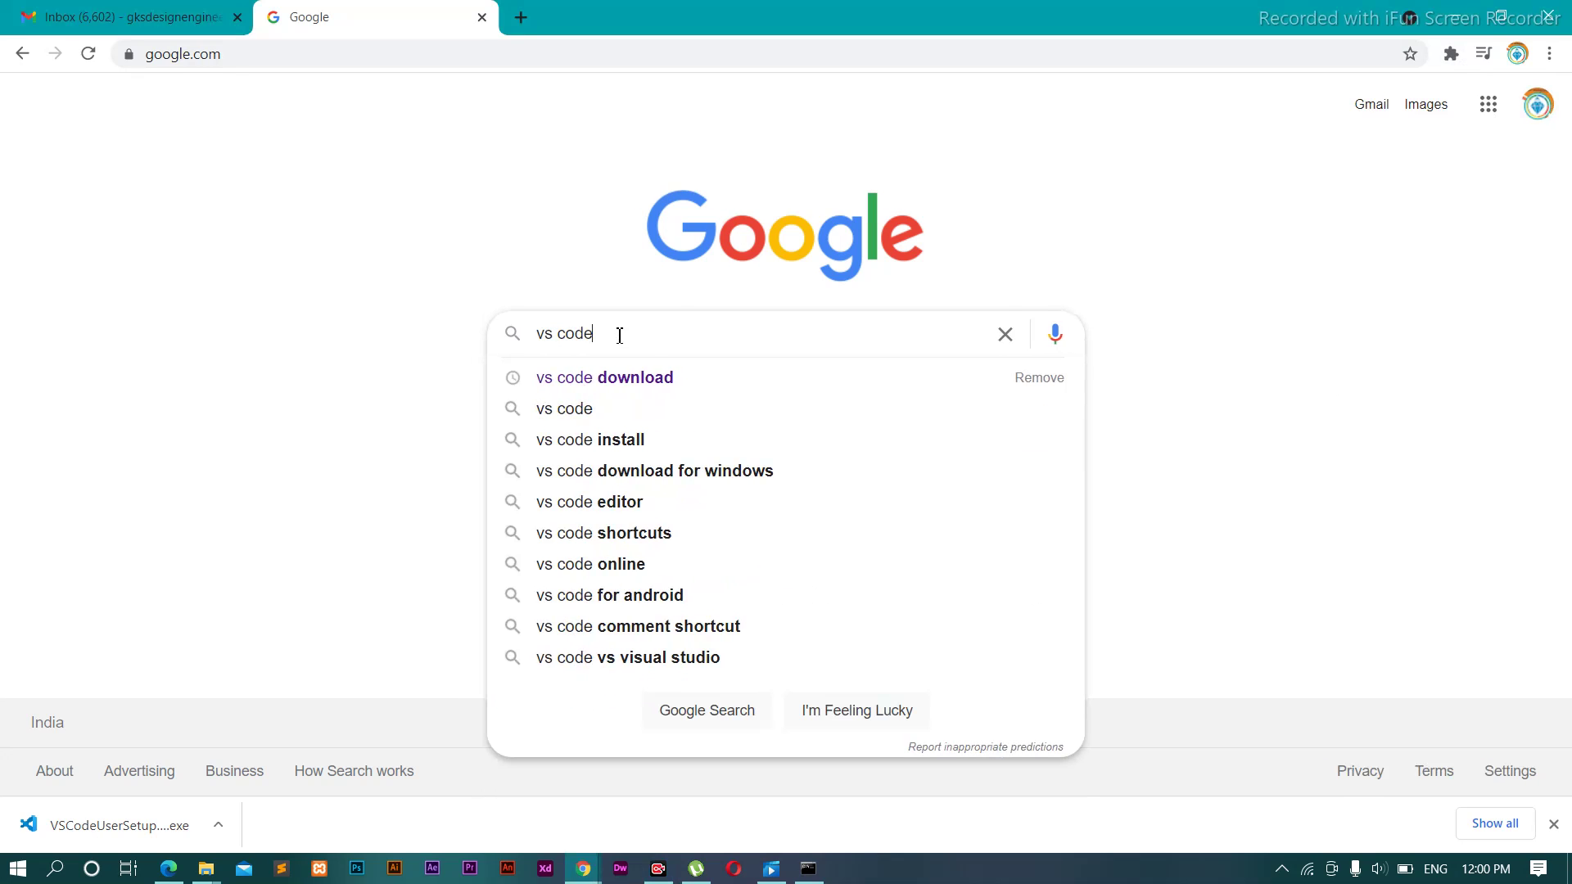
{"action": "key", "text": "Down"}
{"action": "key", "text": "Return"}
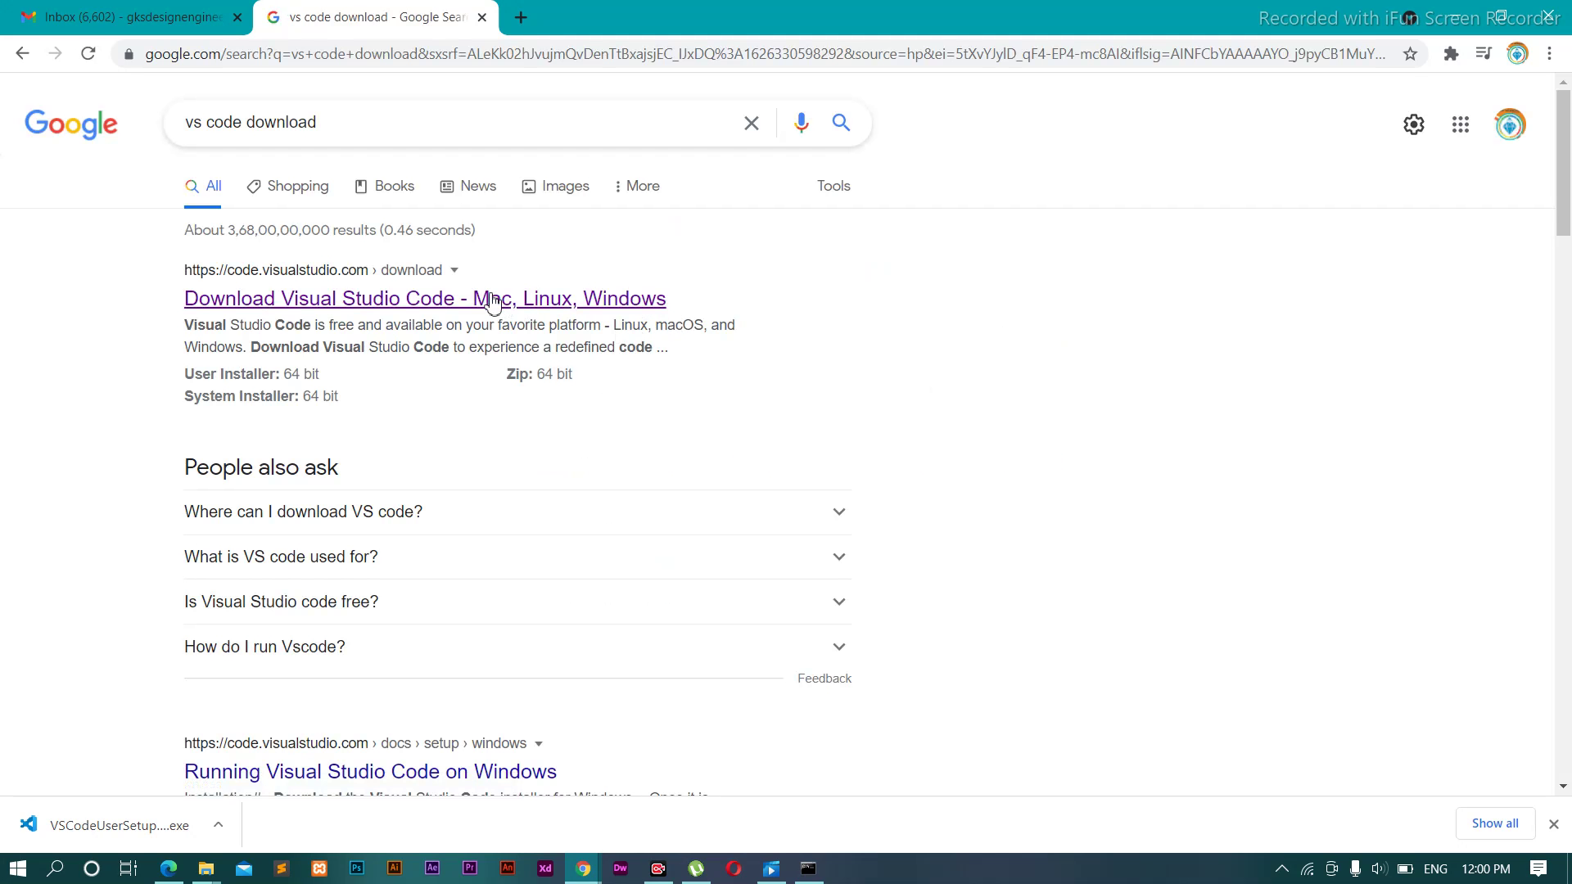
{"action": "left_click", "coordinate": [395, 305]}
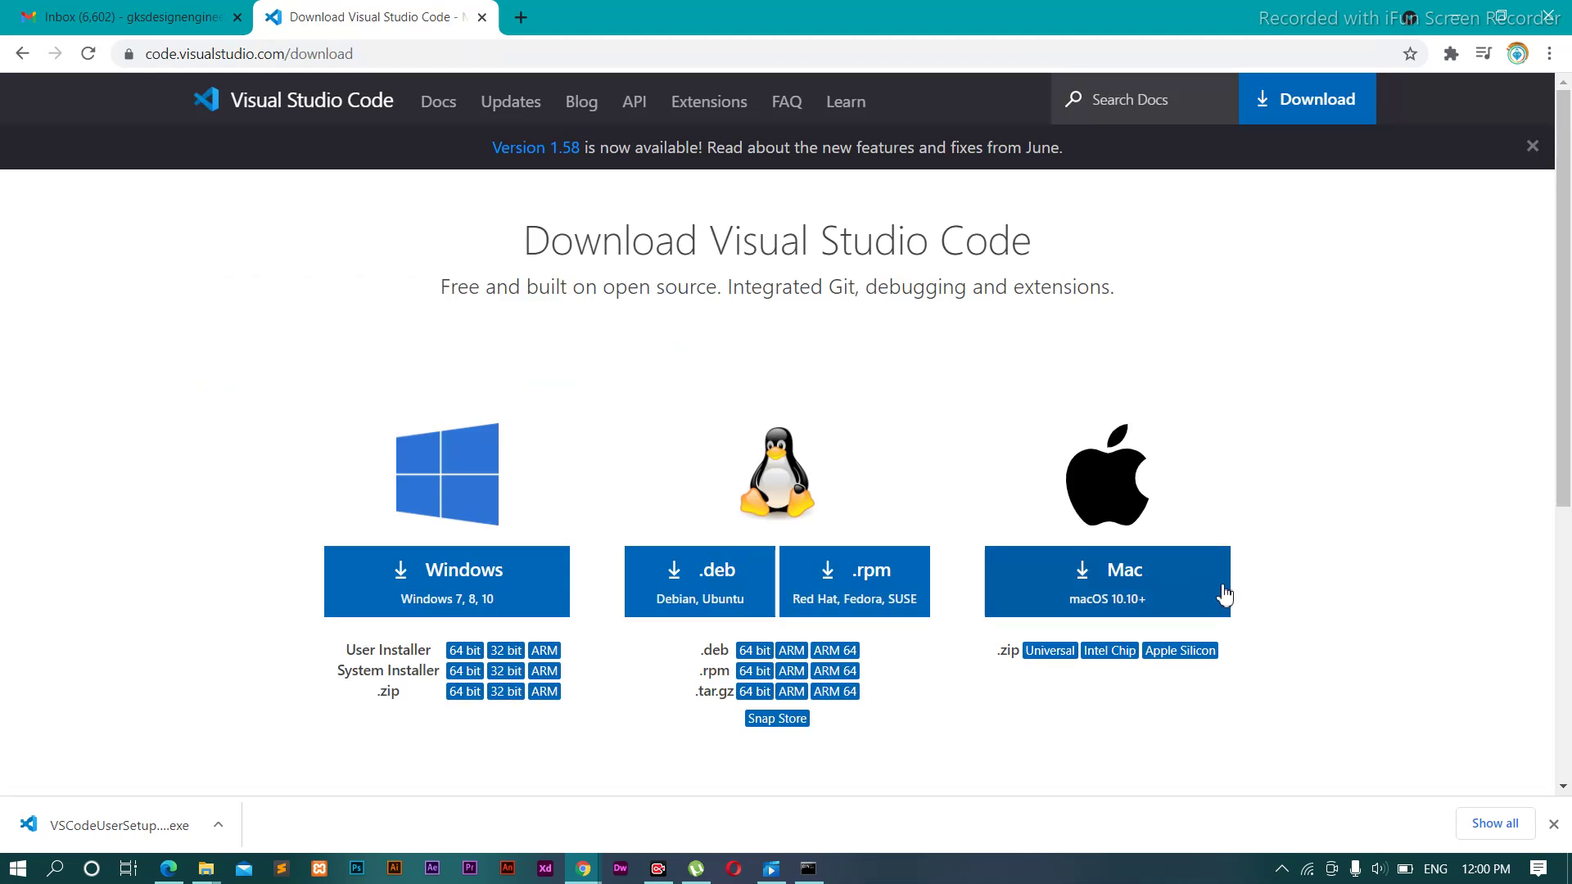
{"action": "left_click", "coordinate": [482, 580]}
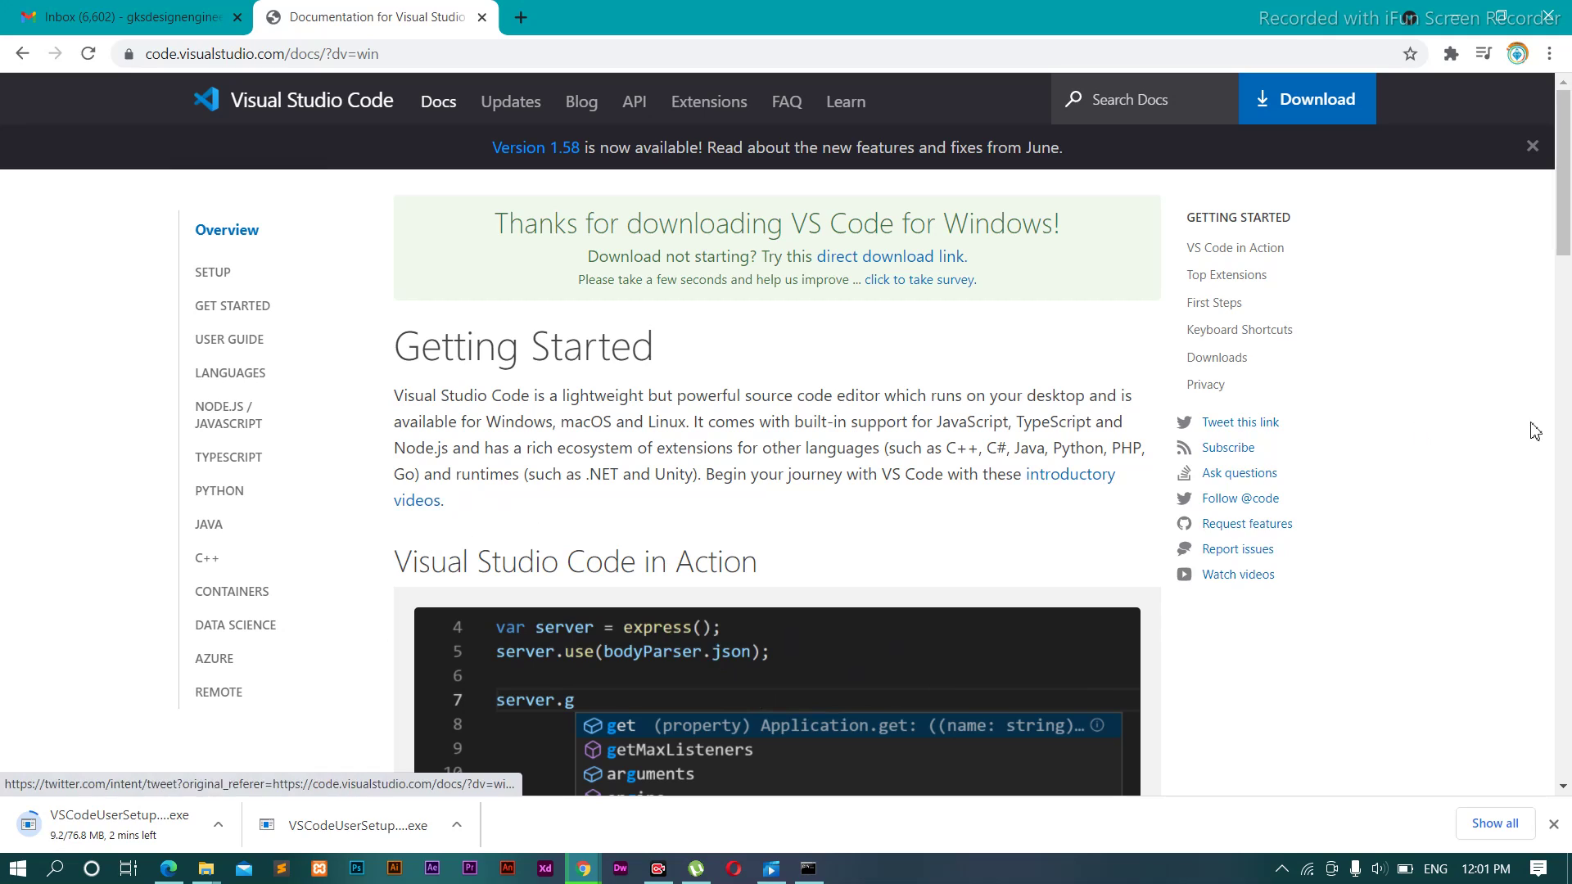
- Look through the Getting Started documentation page, including its Setup topics and extension and shortcut sections
{"action": "scroll", "coordinate": [1571, 387], "scroll_direction": "down", "scroll_amount": 5}
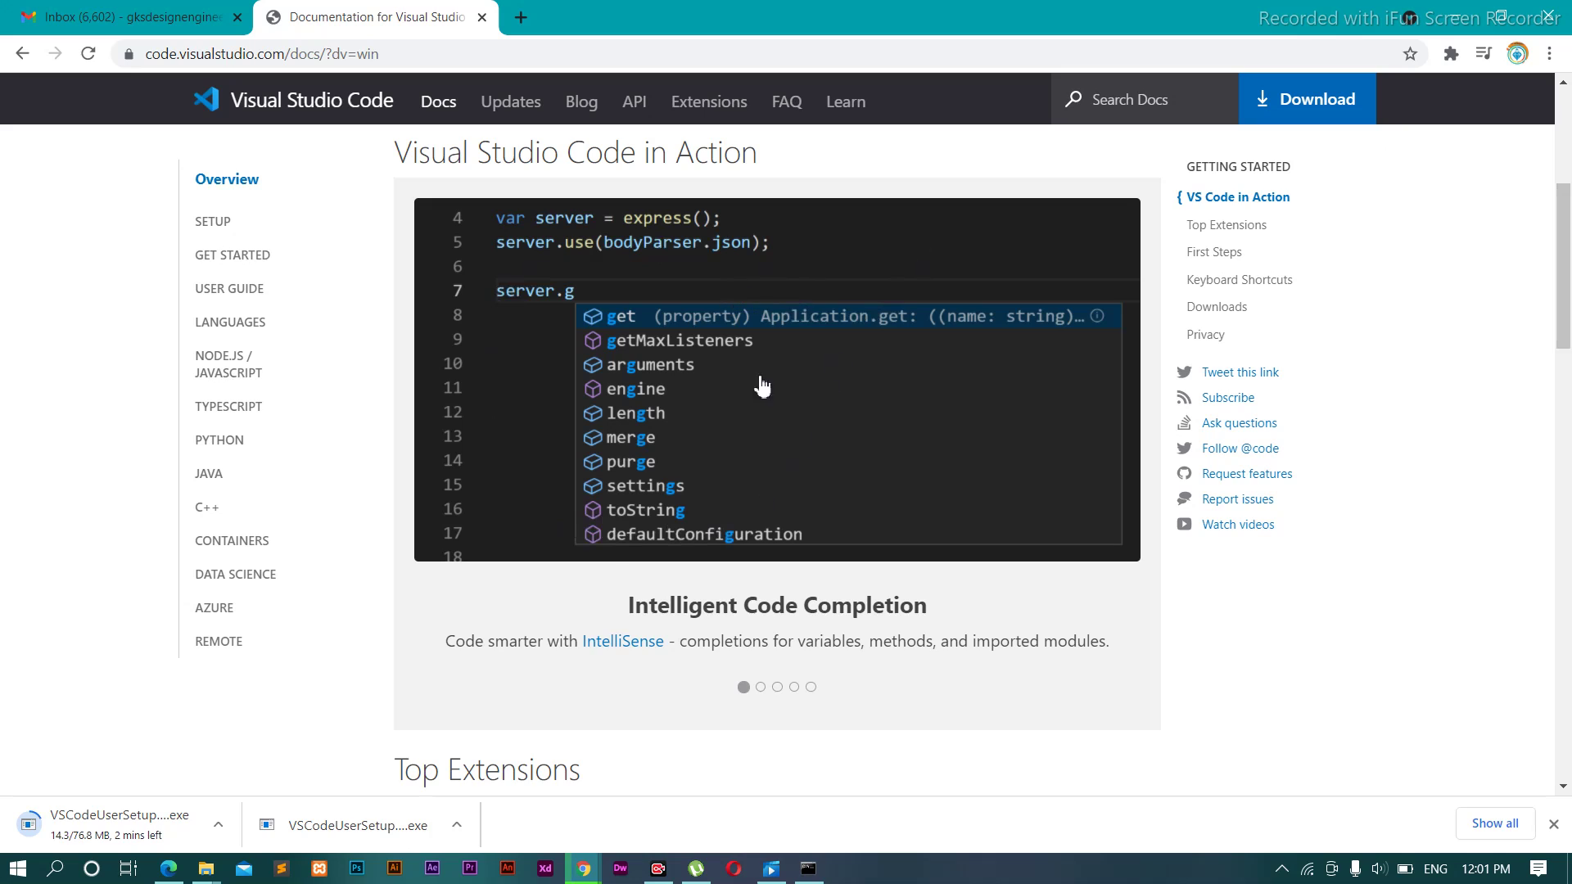
{"action": "scroll", "coordinate": [851, 505], "scroll_direction": "down", "scroll_amount": 4}
{"action": "scroll", "coordinate": [852, 505], "scroll_direction": "up", "scroll_amount": 5}
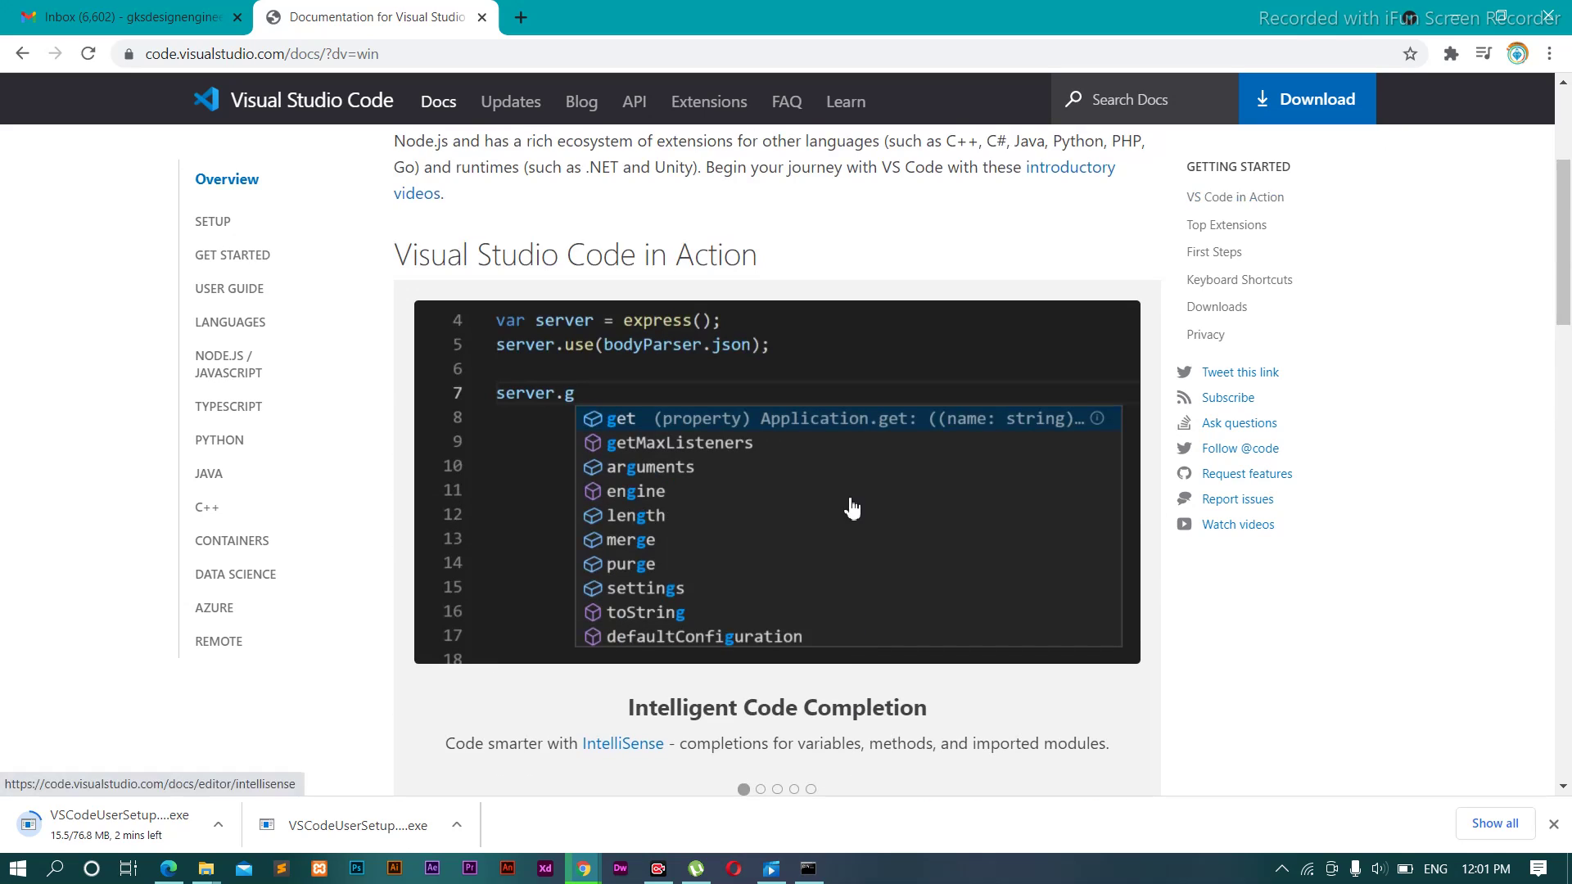
{"action": "scroll", "coordinate": [780, 513], "scroll_direction": "up", "scroll_amount": 3}
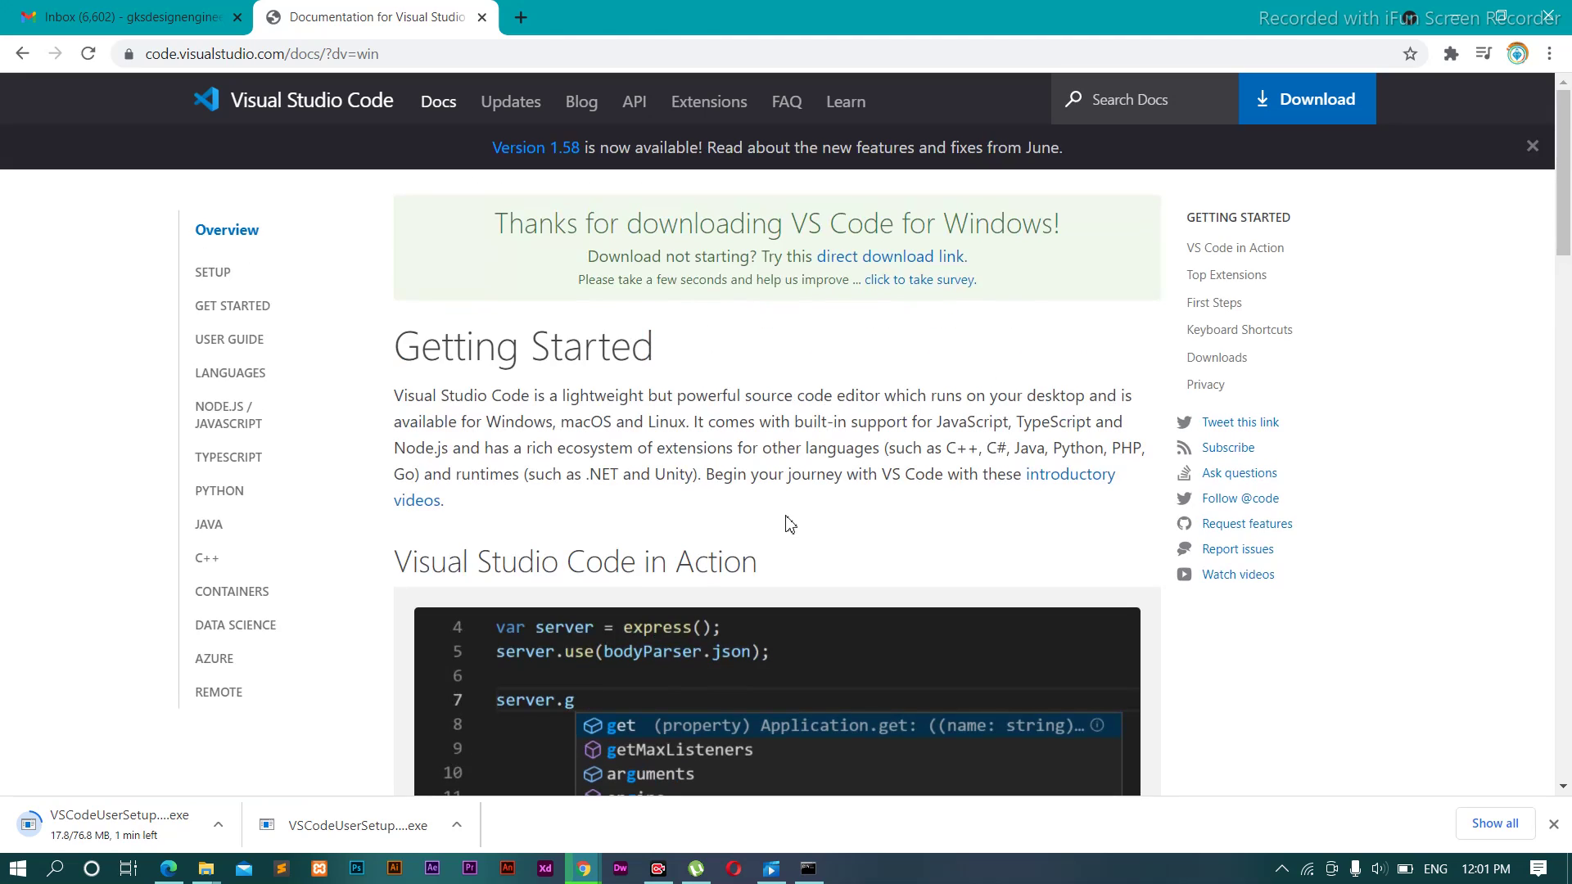
{"action": "scroll", "coordinate": [772, 588], "scroll_direction": "down", "scroll_amount": 1}
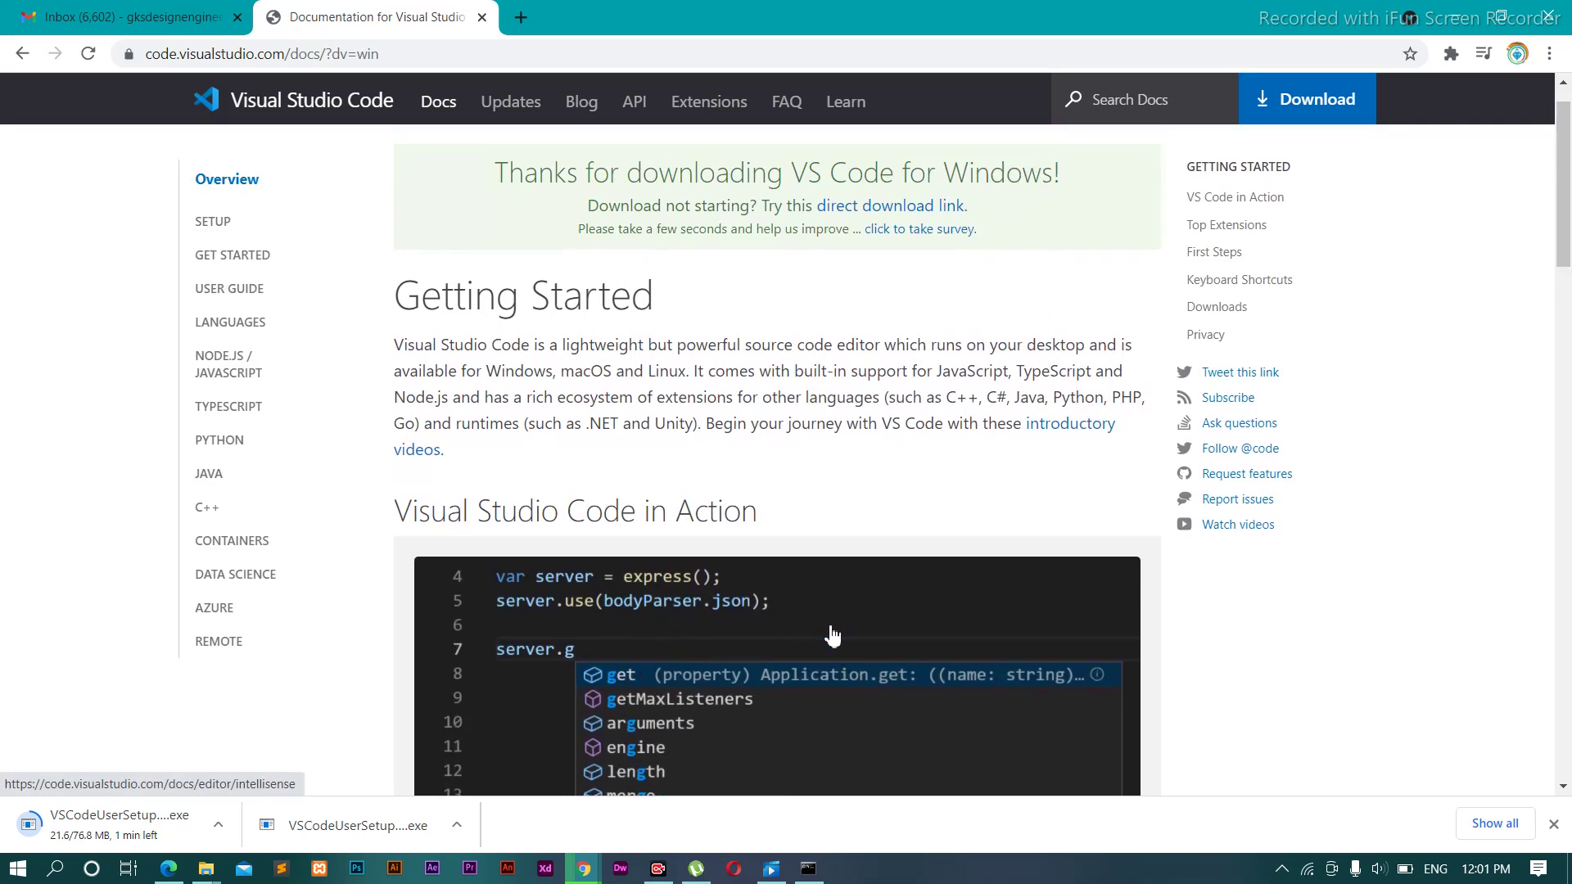
{"action": "scroll", "coordinate": [831, 634], "scroll_direction": "up", "scroll_amount": 1}
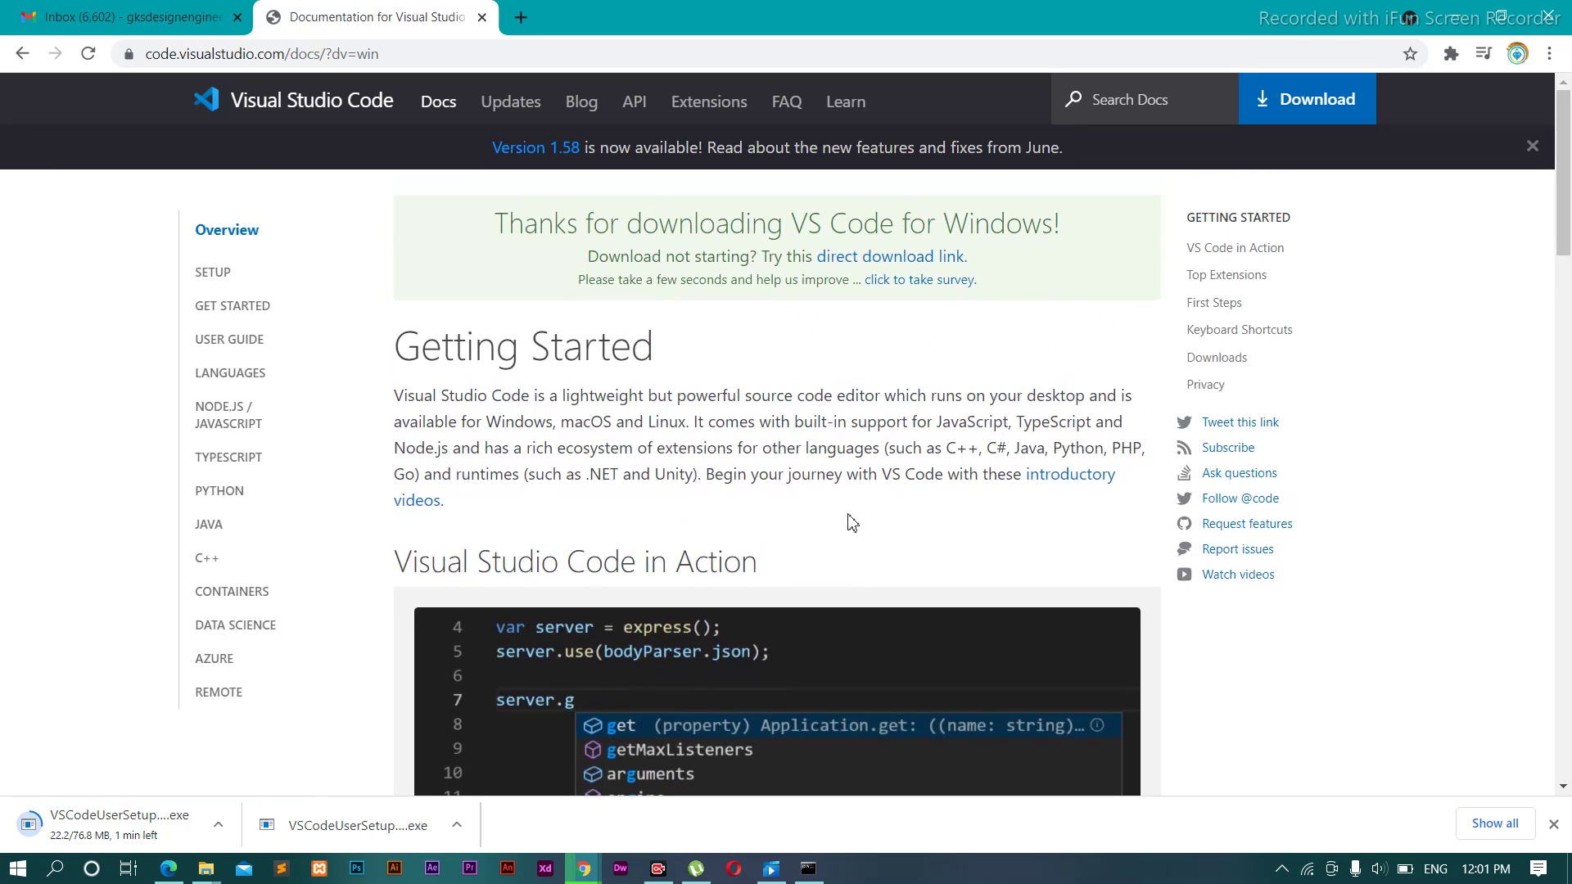
{"action": "left_click", "coordinate": [216, 273]}
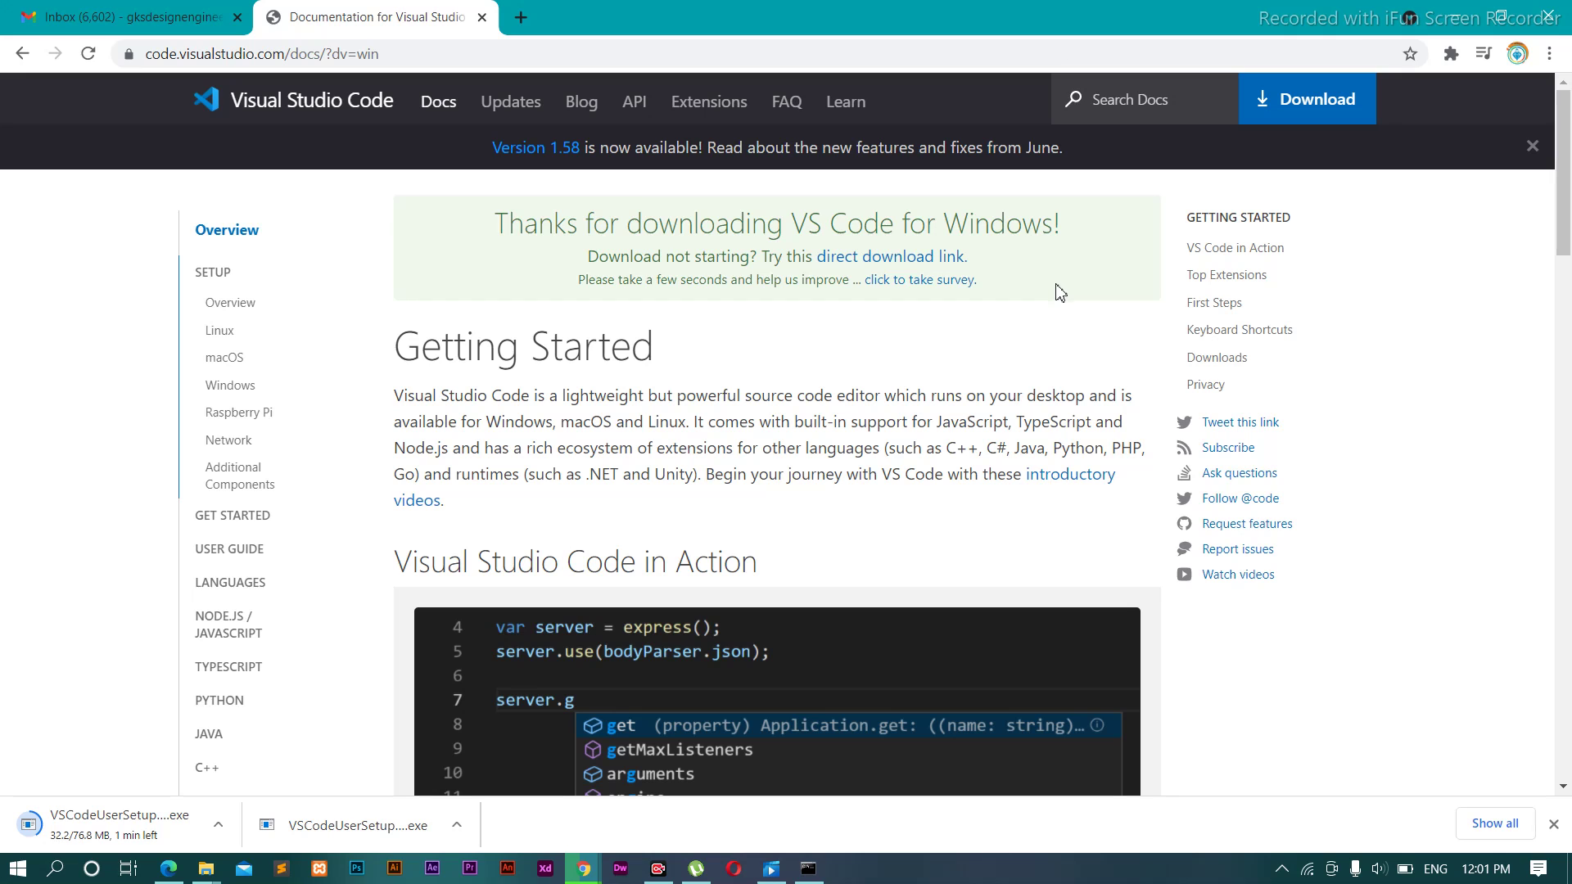
{"action": "scroll", "coordinate": [1060, 295], "scroll_direction": "down", "scroll_amount": 15}
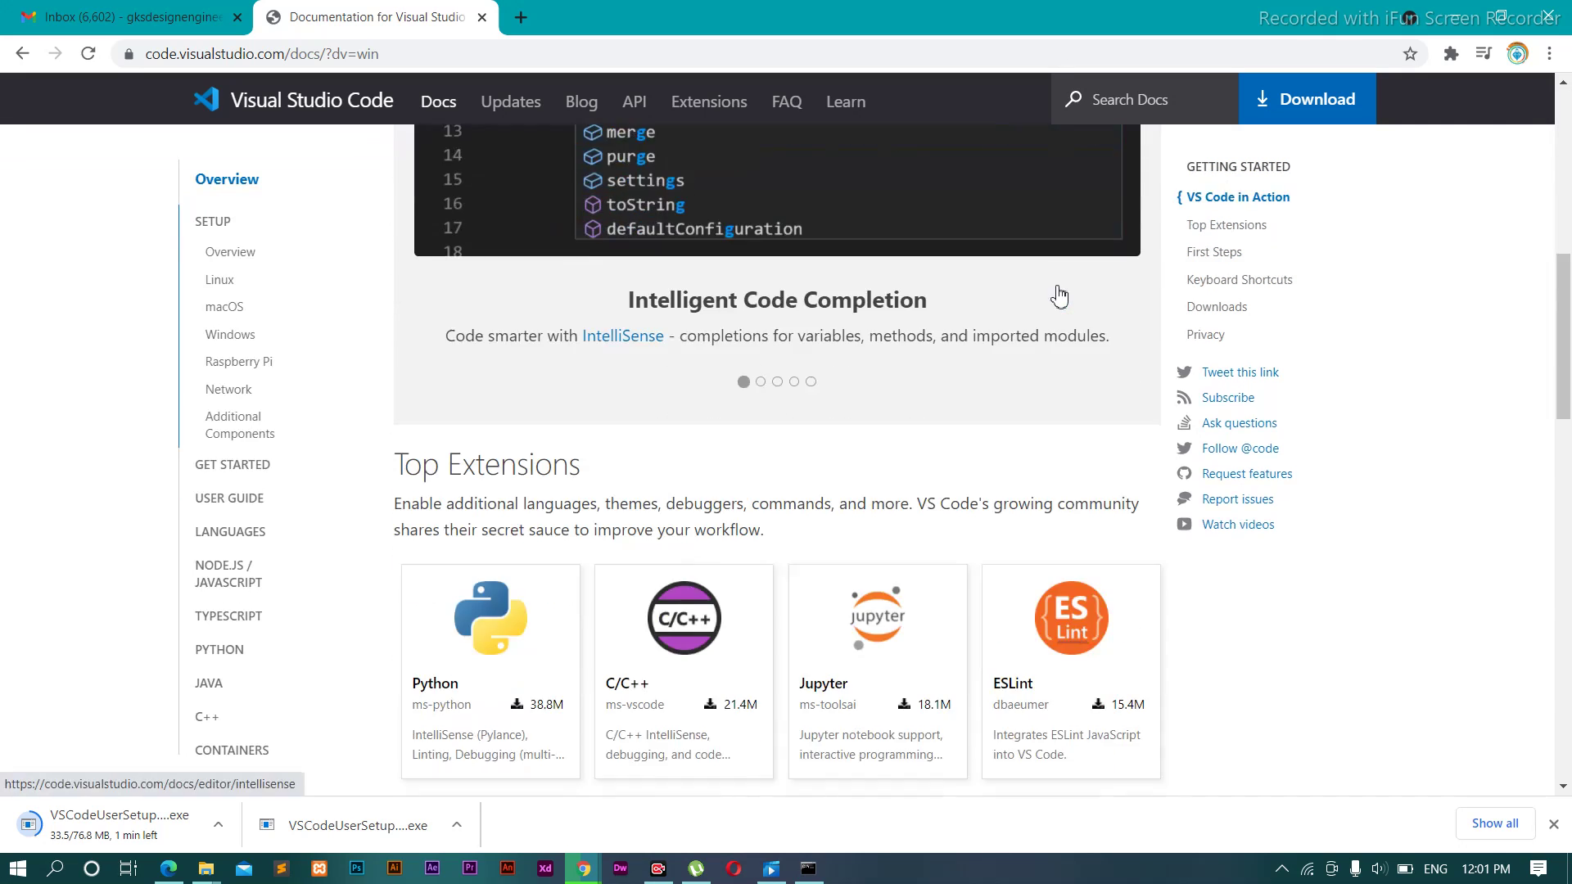
{"action": "scroll", "coordinate": [1061, 301], "scroll_direction": "down", "scroll_amount": 10}
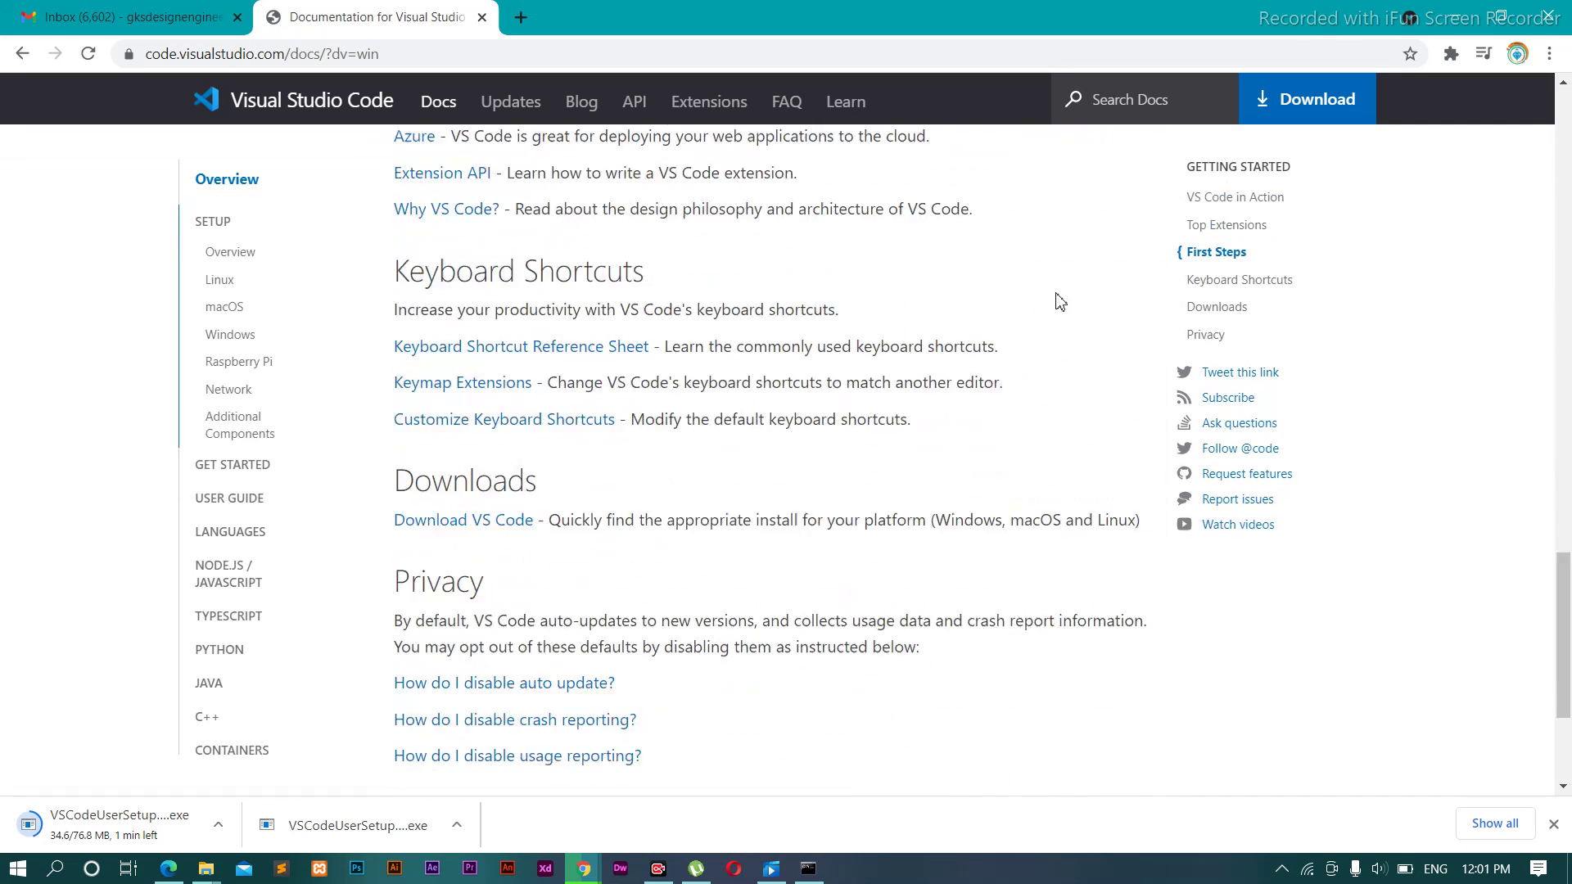
{"action": "scroll", "coordinate": [1058, 303], "scroll_direction": "up", "scroll_amount": 10}
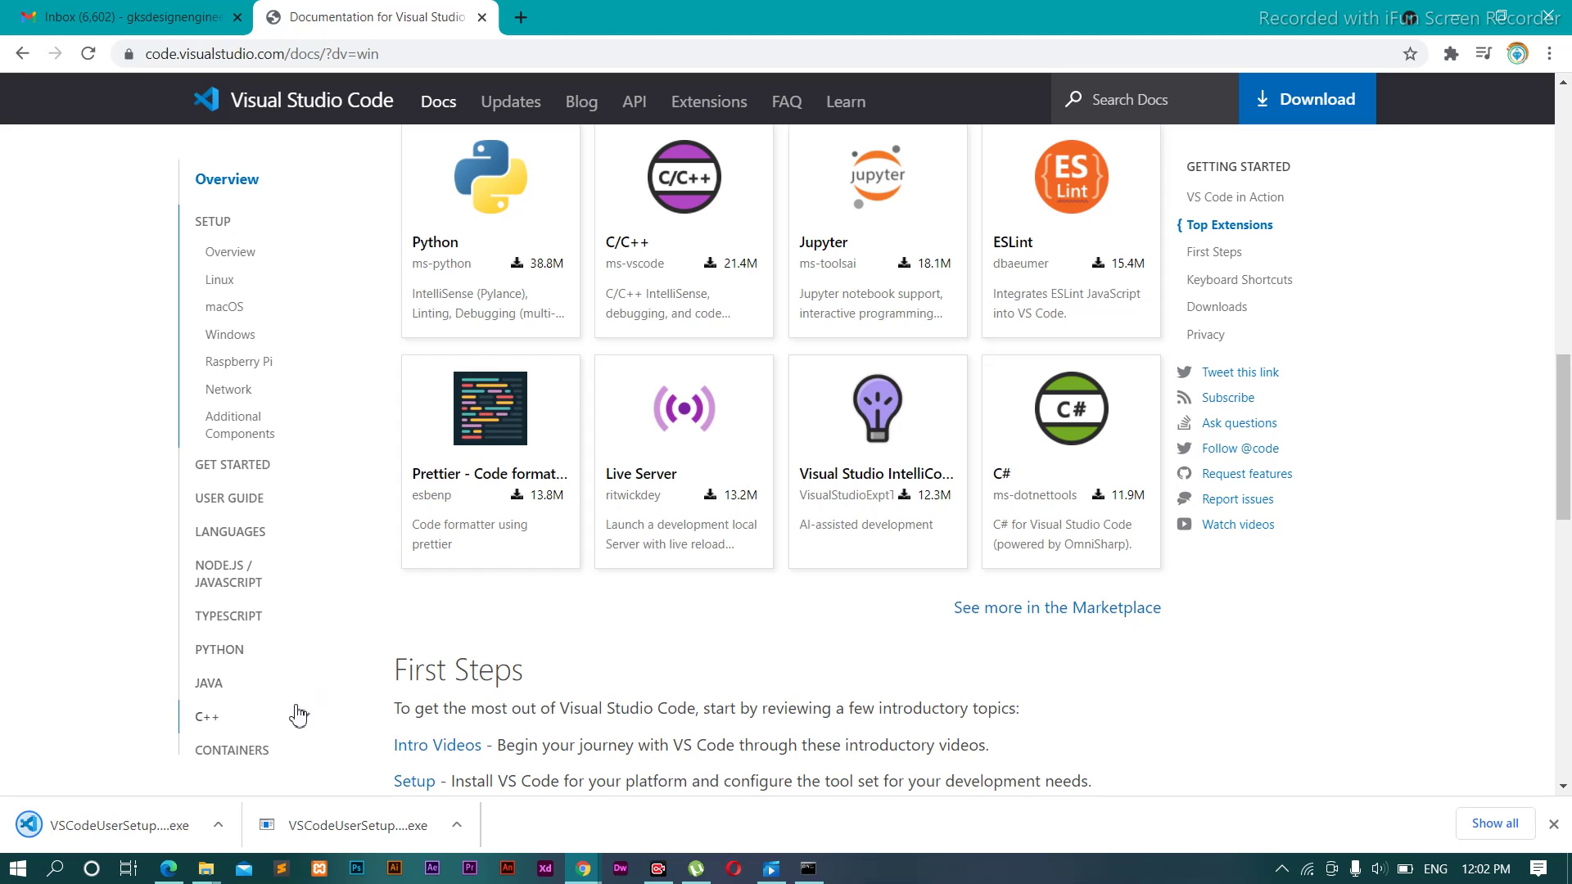
- Show the downloaded VSCodeUserSetup-x64-1.58.1 file in its folder and run it
{"action": "left_click", "coordinate": [218, 825]}
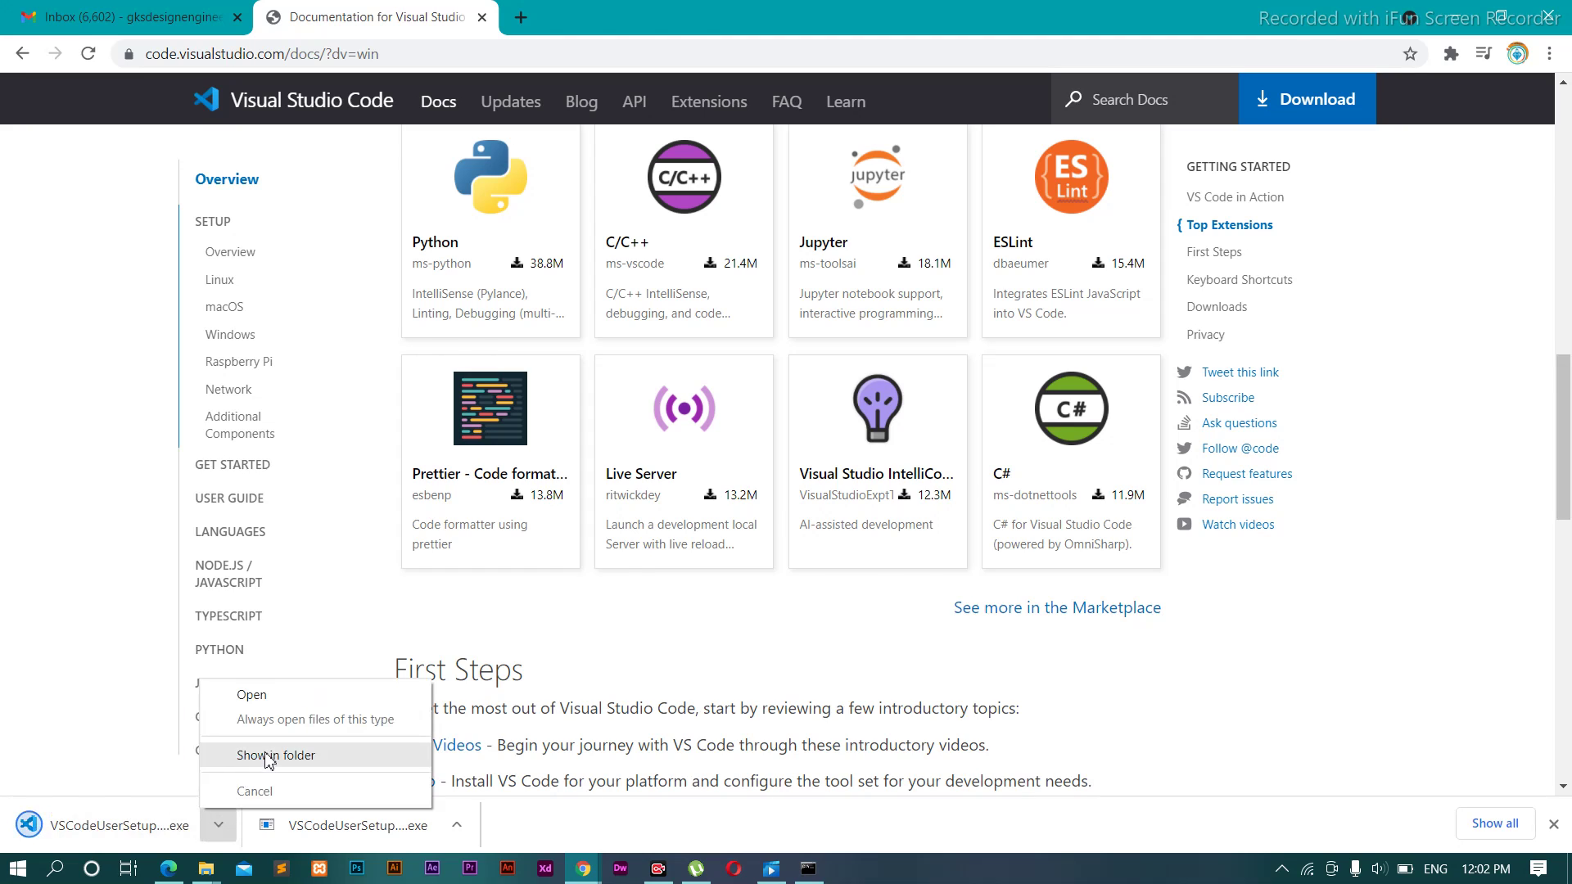
{"action": "left_click", "coordinate": [267, 756]}
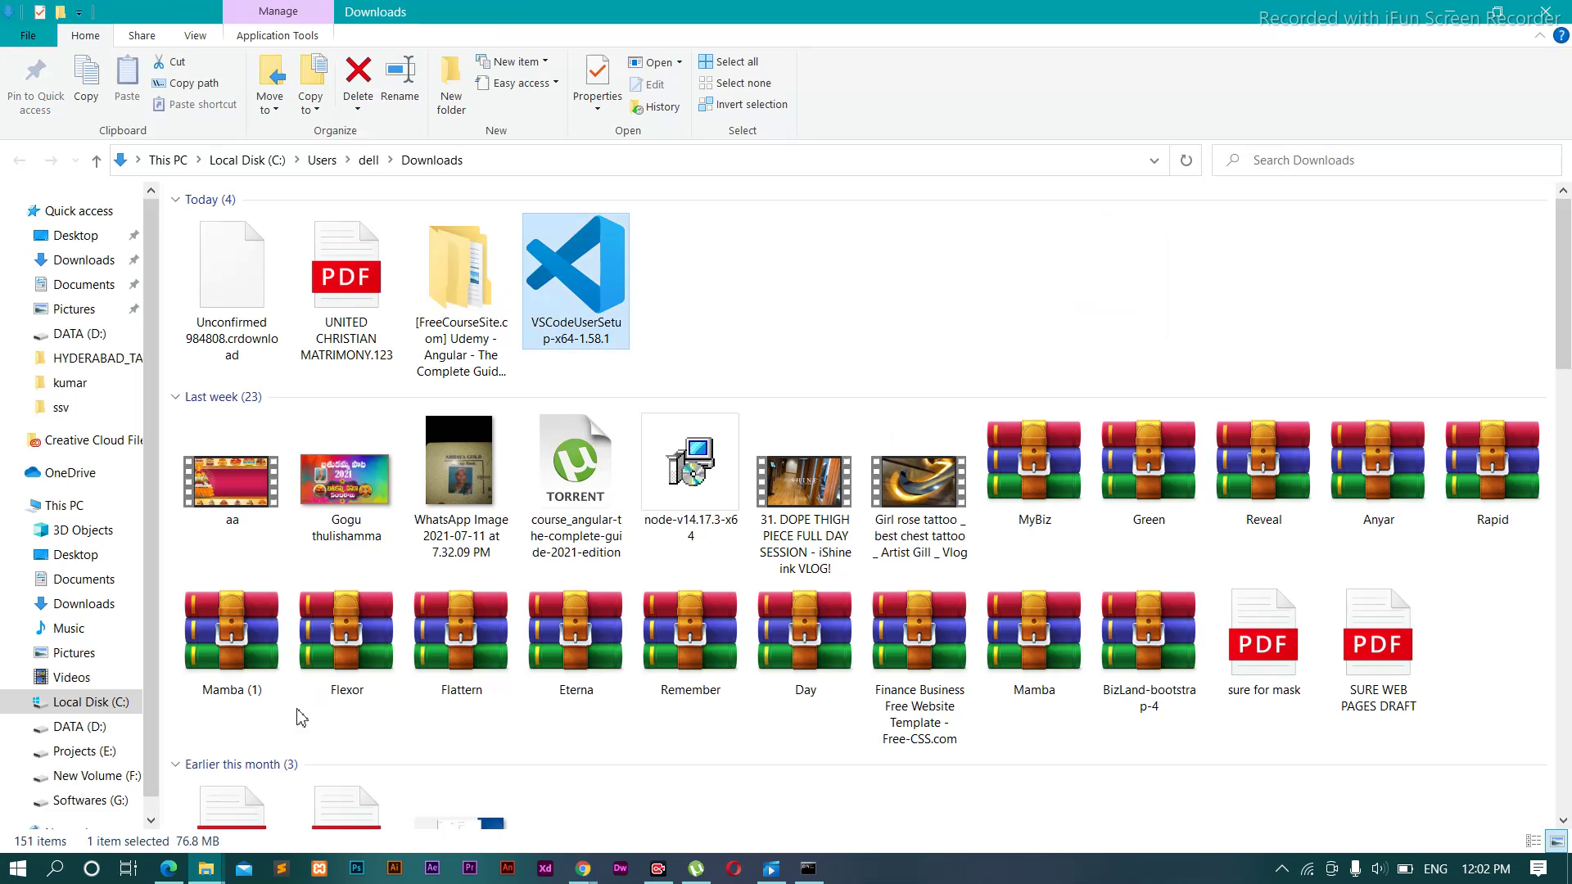
{"action": "double_click", "coordinate": [606, 266]}
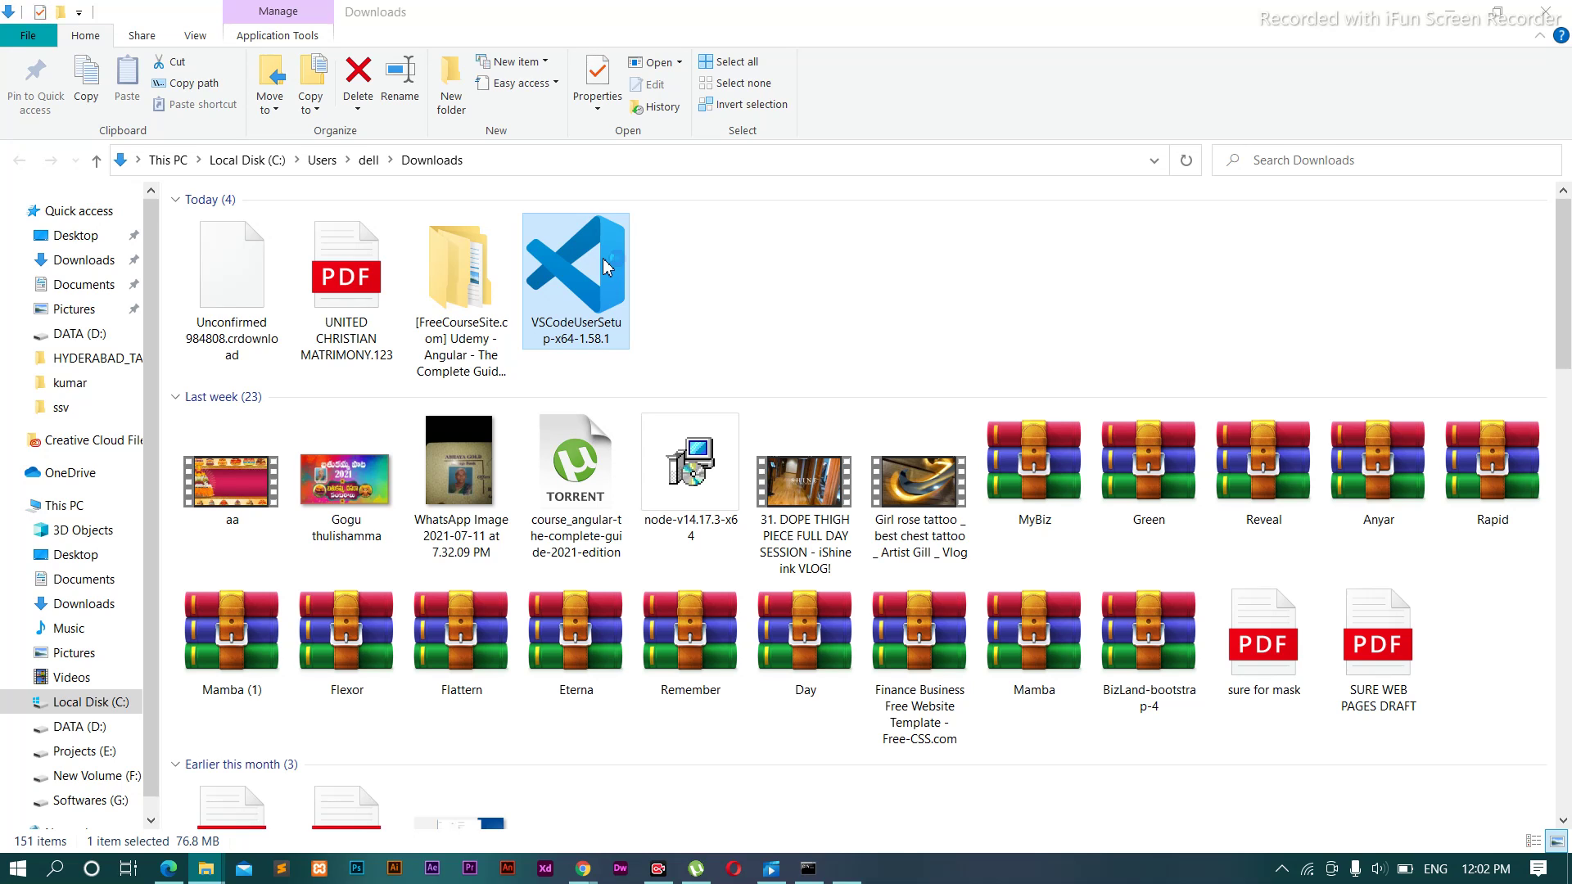
- Accept the setup agreement and keep the default destination and the Visual Studio Code Start Menu folder
{"action": "left_click", "coordinate": [609, 573]}
{"action": "left_click", "coordinate": [933, 633]}
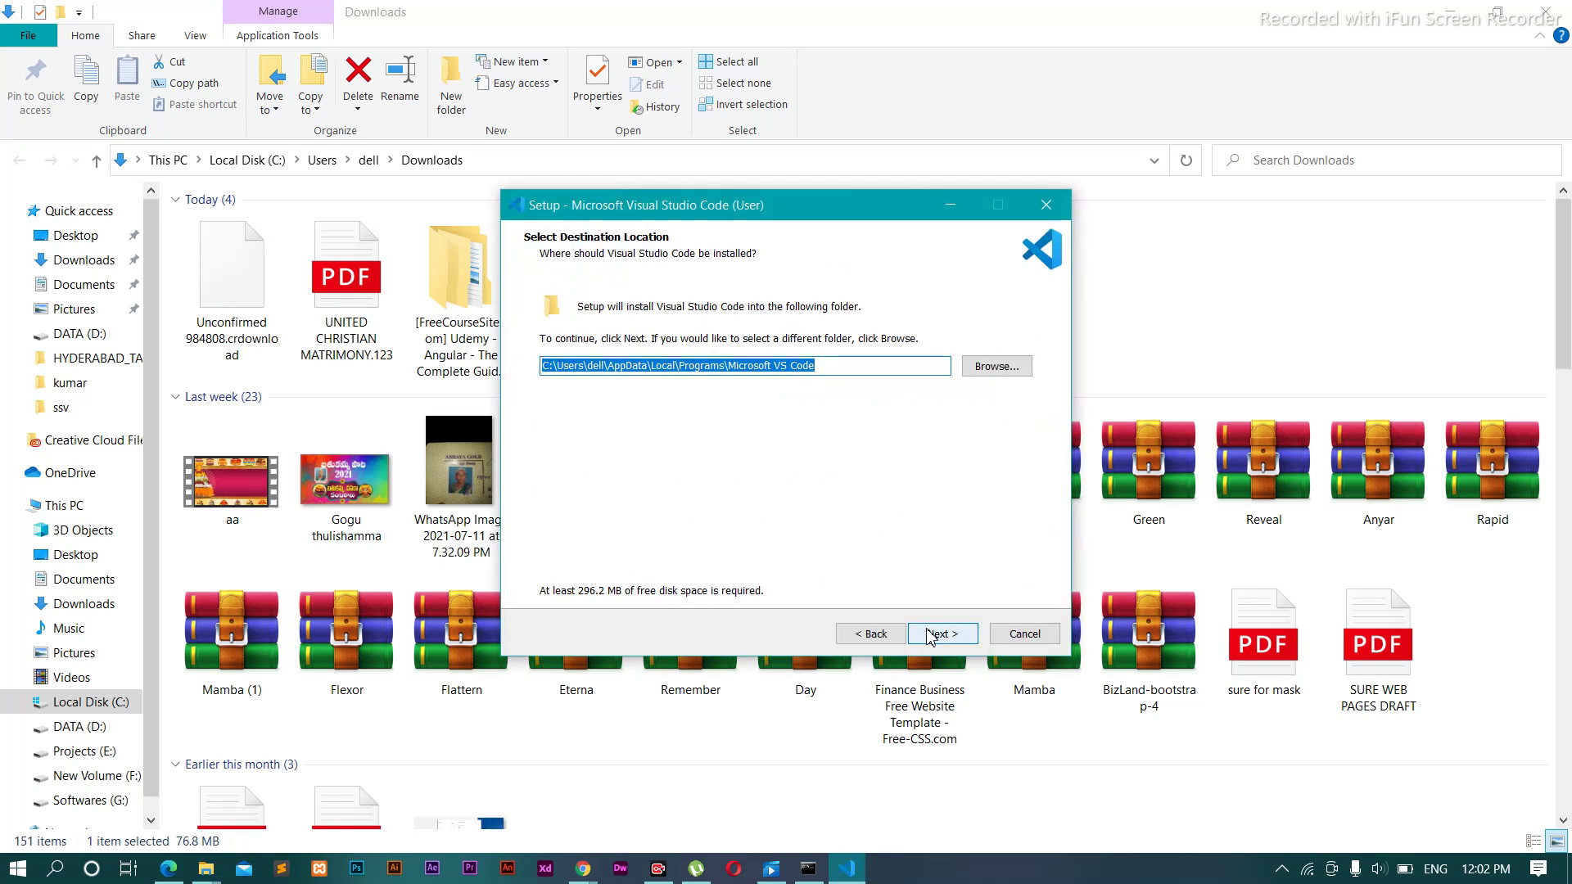
{"action": "left_click", "coordinate": [932, 634]}
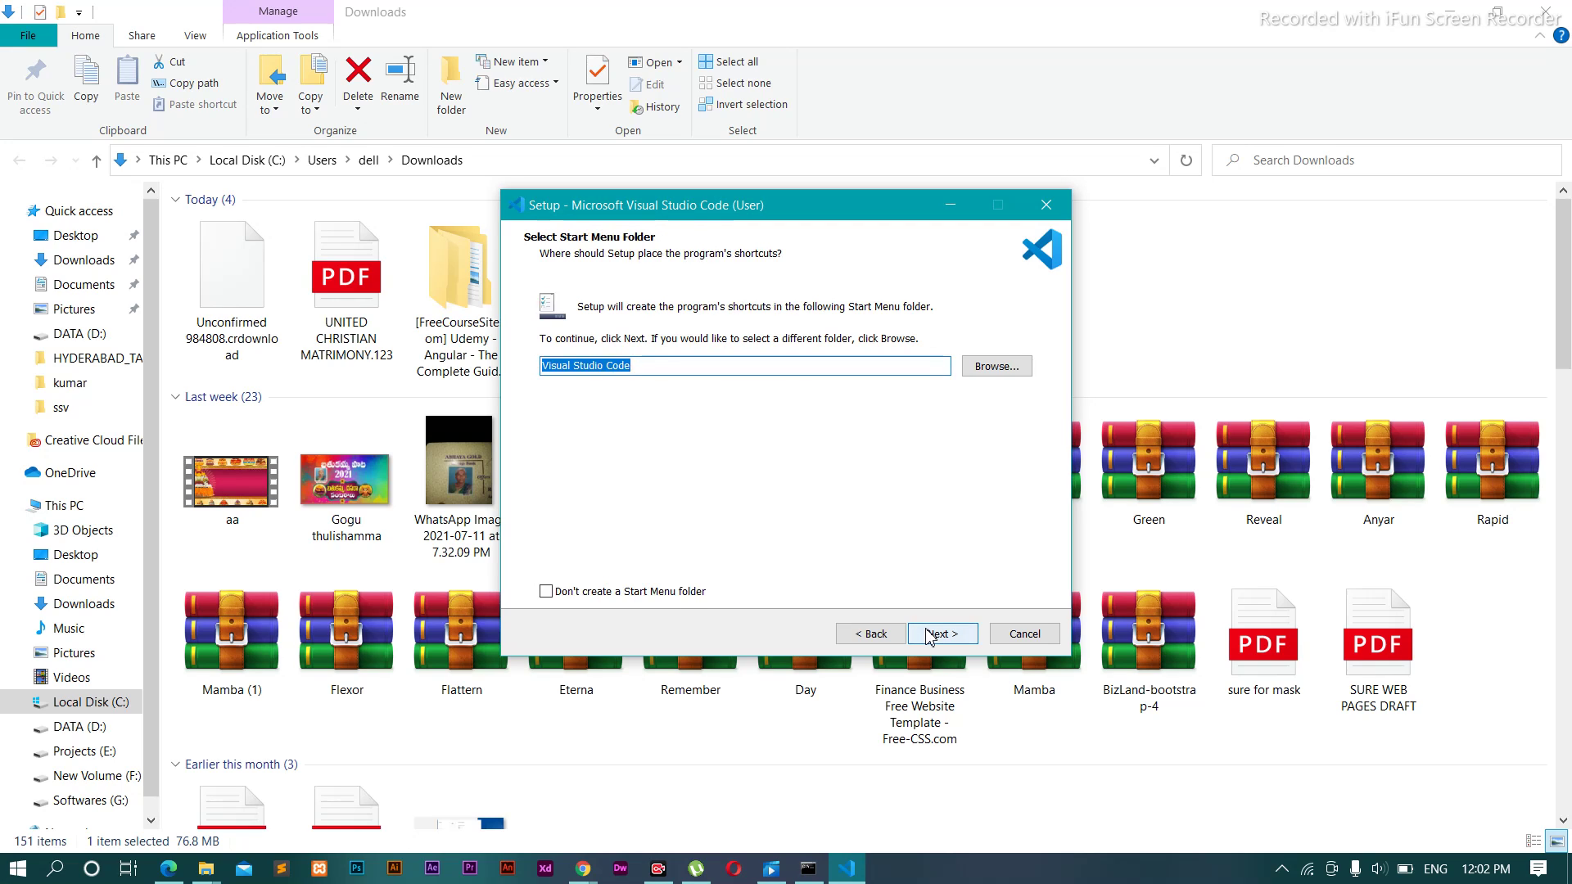
{"action": "left_click", "coordinate": [930, 637]}
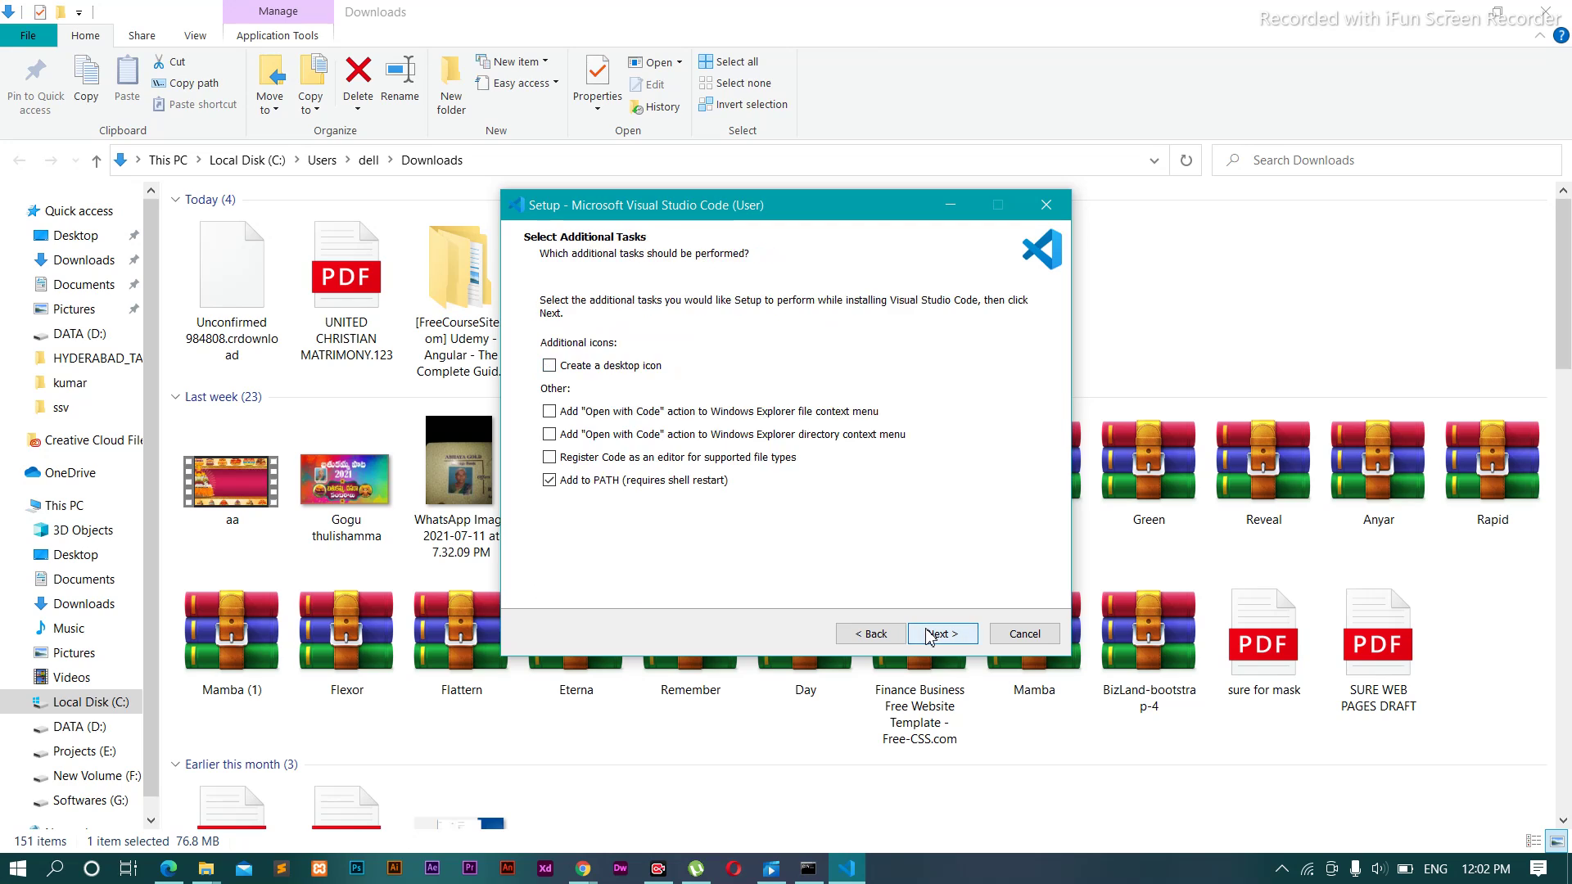
{"action": "left_click", "coordinate": [869, 634]}
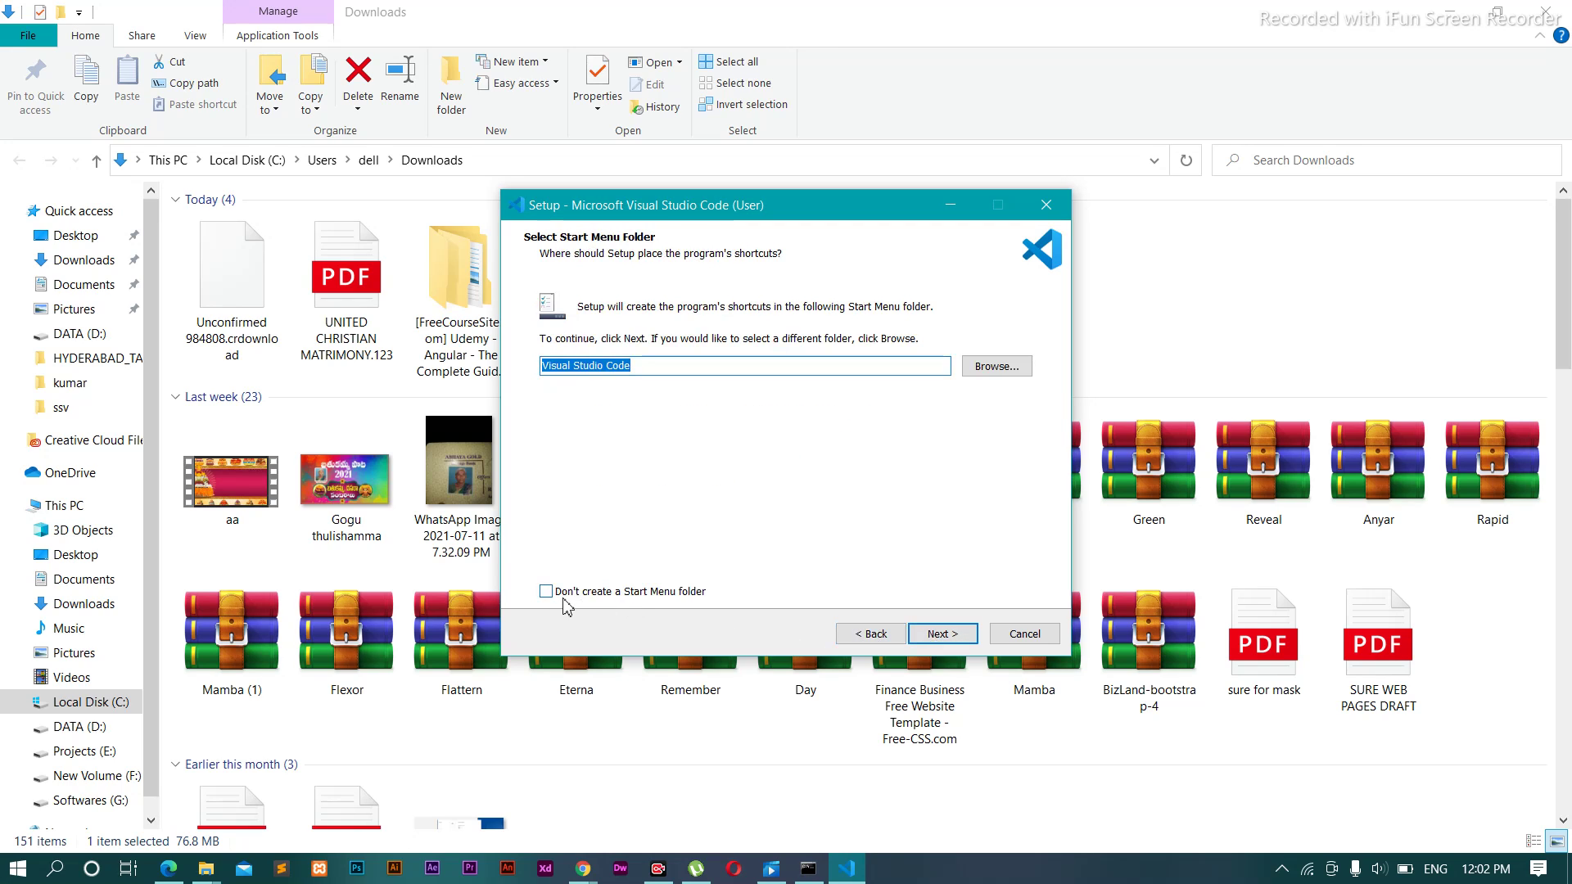
{"action": "left_click", "coordinate": [941, 643]}
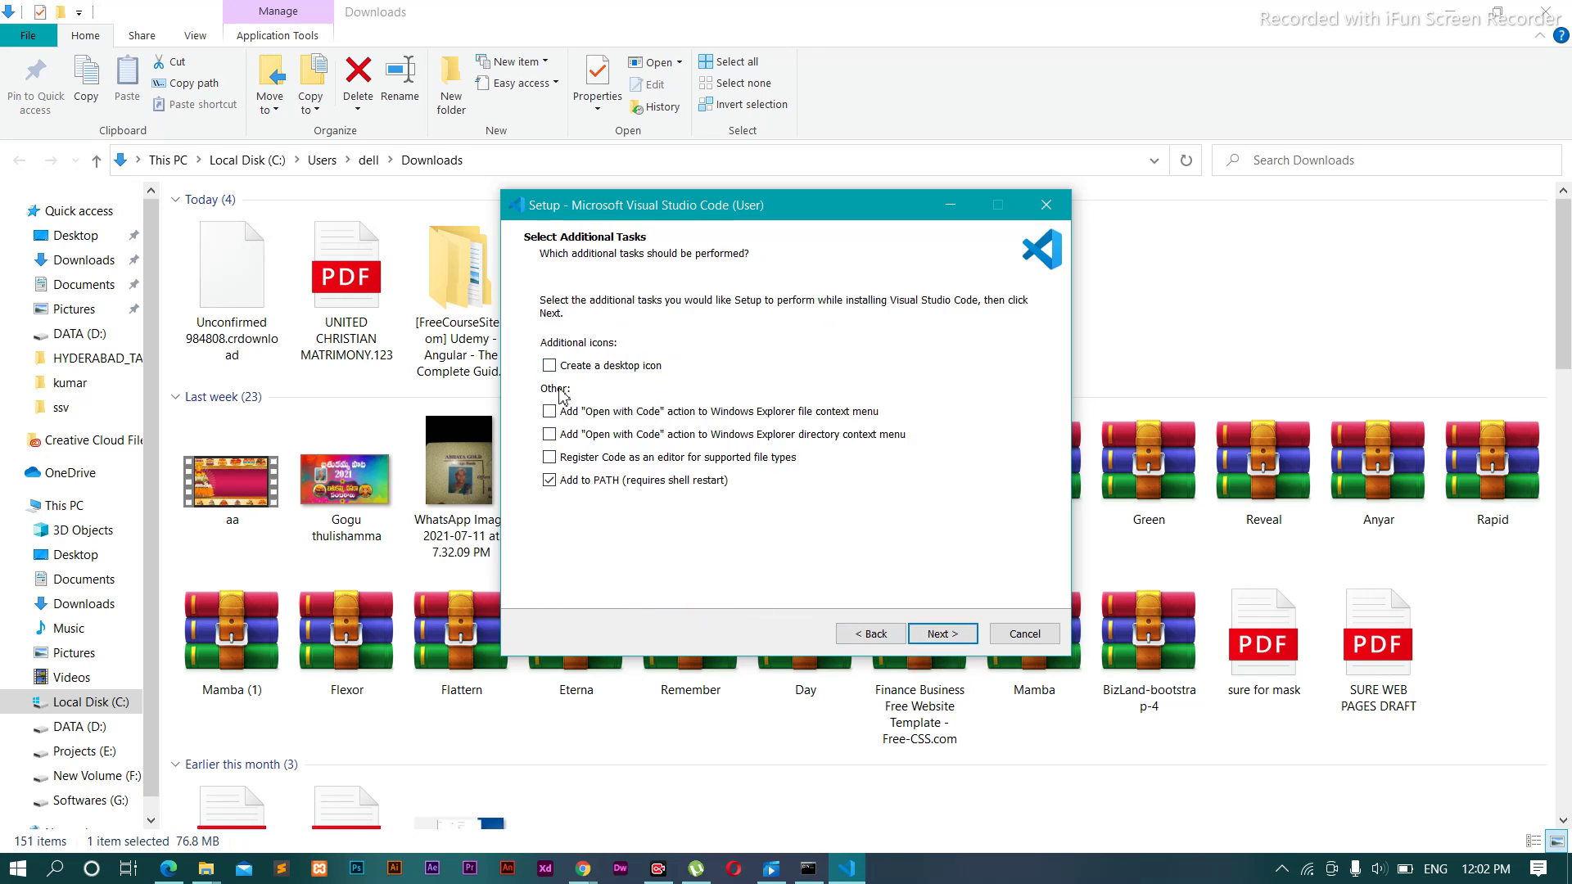
- Enable the desktop icon, both "Open with Code" actions and registration as editor for supported file types, and start the installation
{"action": "left_click", "coordinate": [561, 370]}
{"action": "left_click", "coordinate": [554, 413]}
{"action": "left_click", "coordinate": [551, 435]}
{"action": "left_click", "coordinate": [551, 457]}
{"action": "left_click", "coordinate": [936, 635]}
{"action": "left_click", "coordinate": [936, 635]}
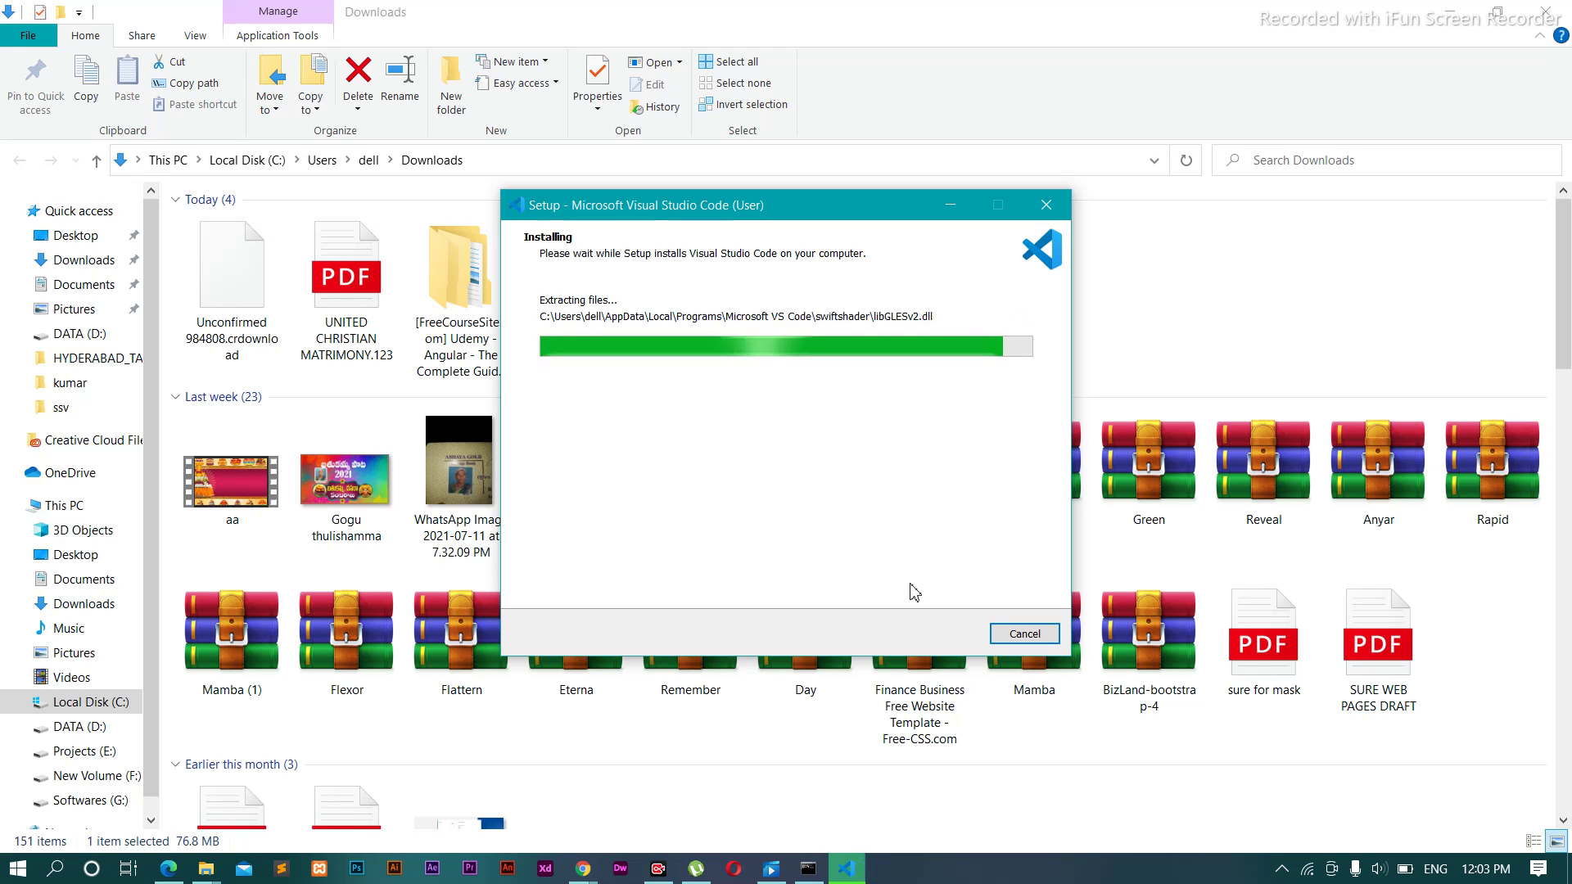
- Finish the setup so that Visual Studio Code launches, and maximize its window
{"action": "left_click", "coordinate": [930, 637]}
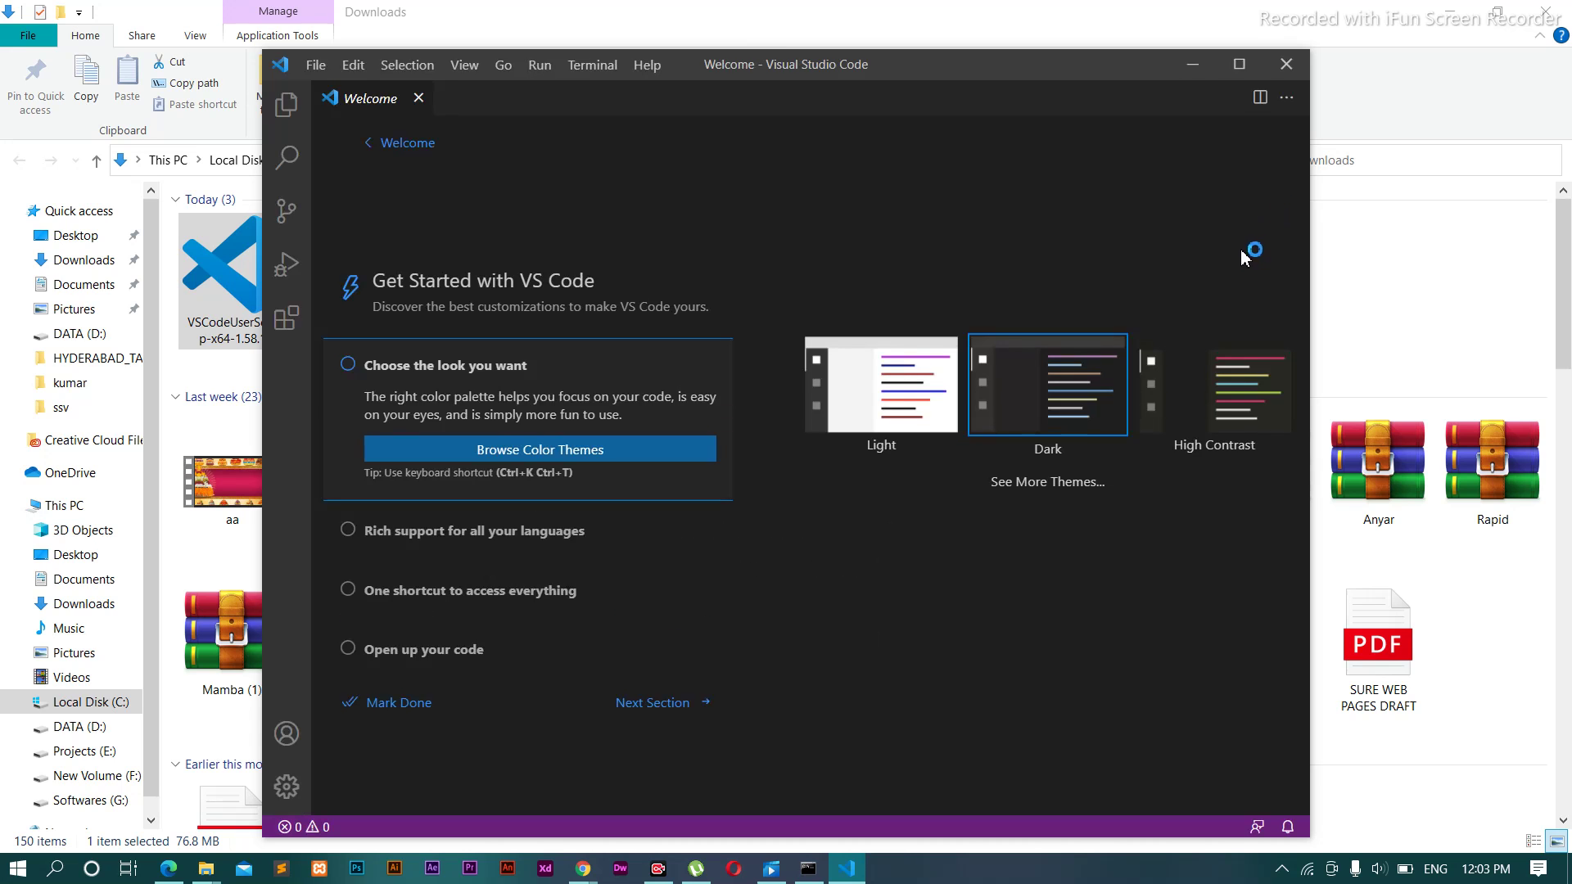
{"action": "left_click", "coordinate": [1240, 66]}
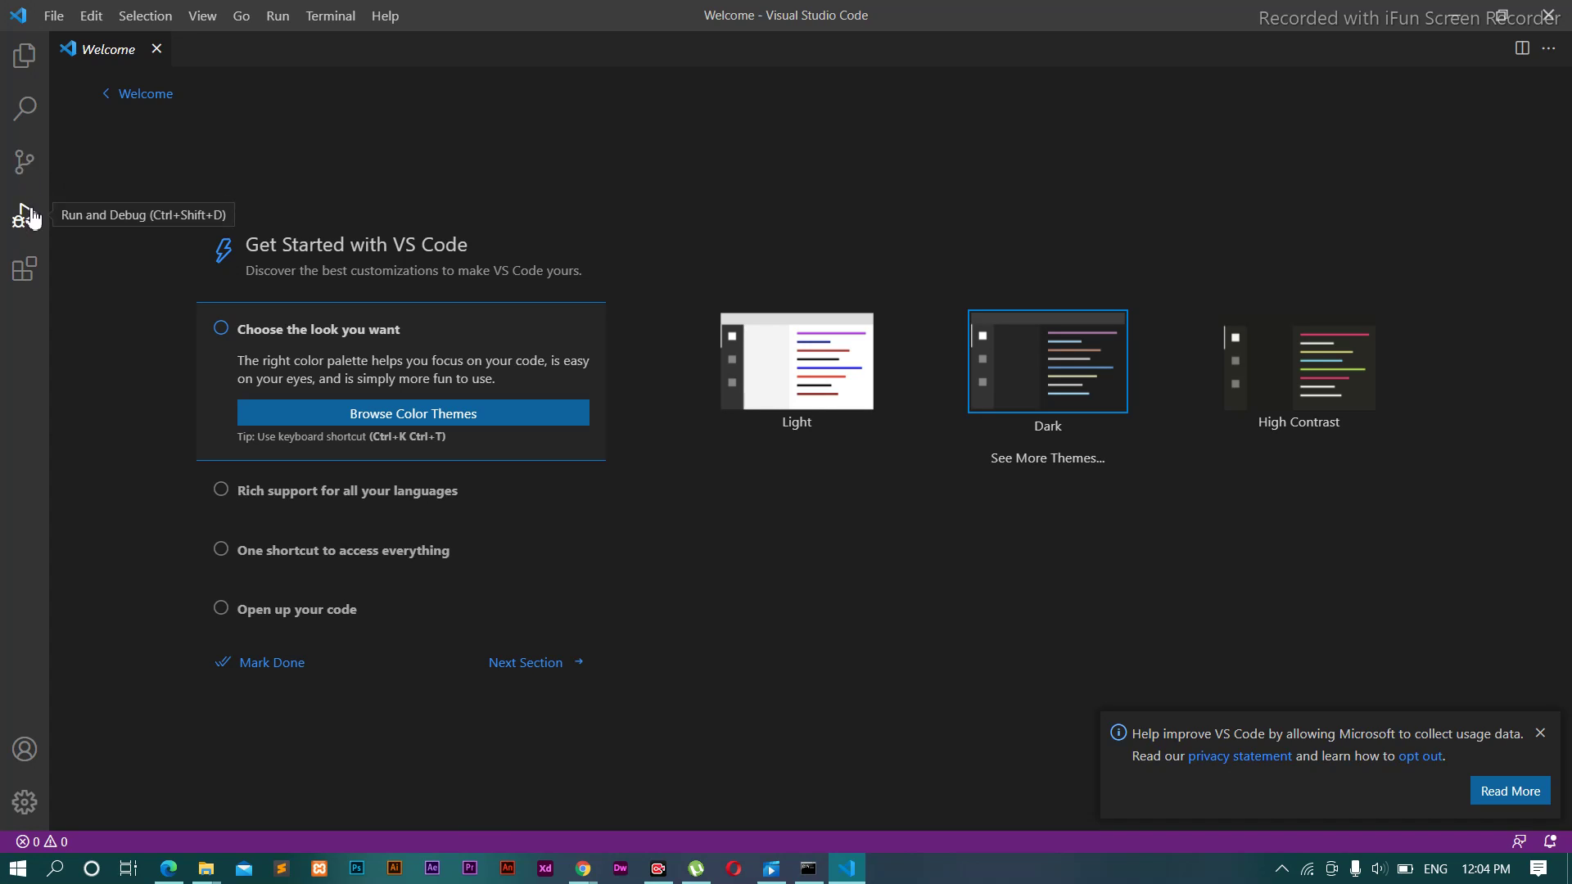
- Open the hyderabadtattoos.com folder from HYDERABAD_TATTOOS as the workspace and trust its authors
{"action": "left_click", "coordinate": [25, 62]}
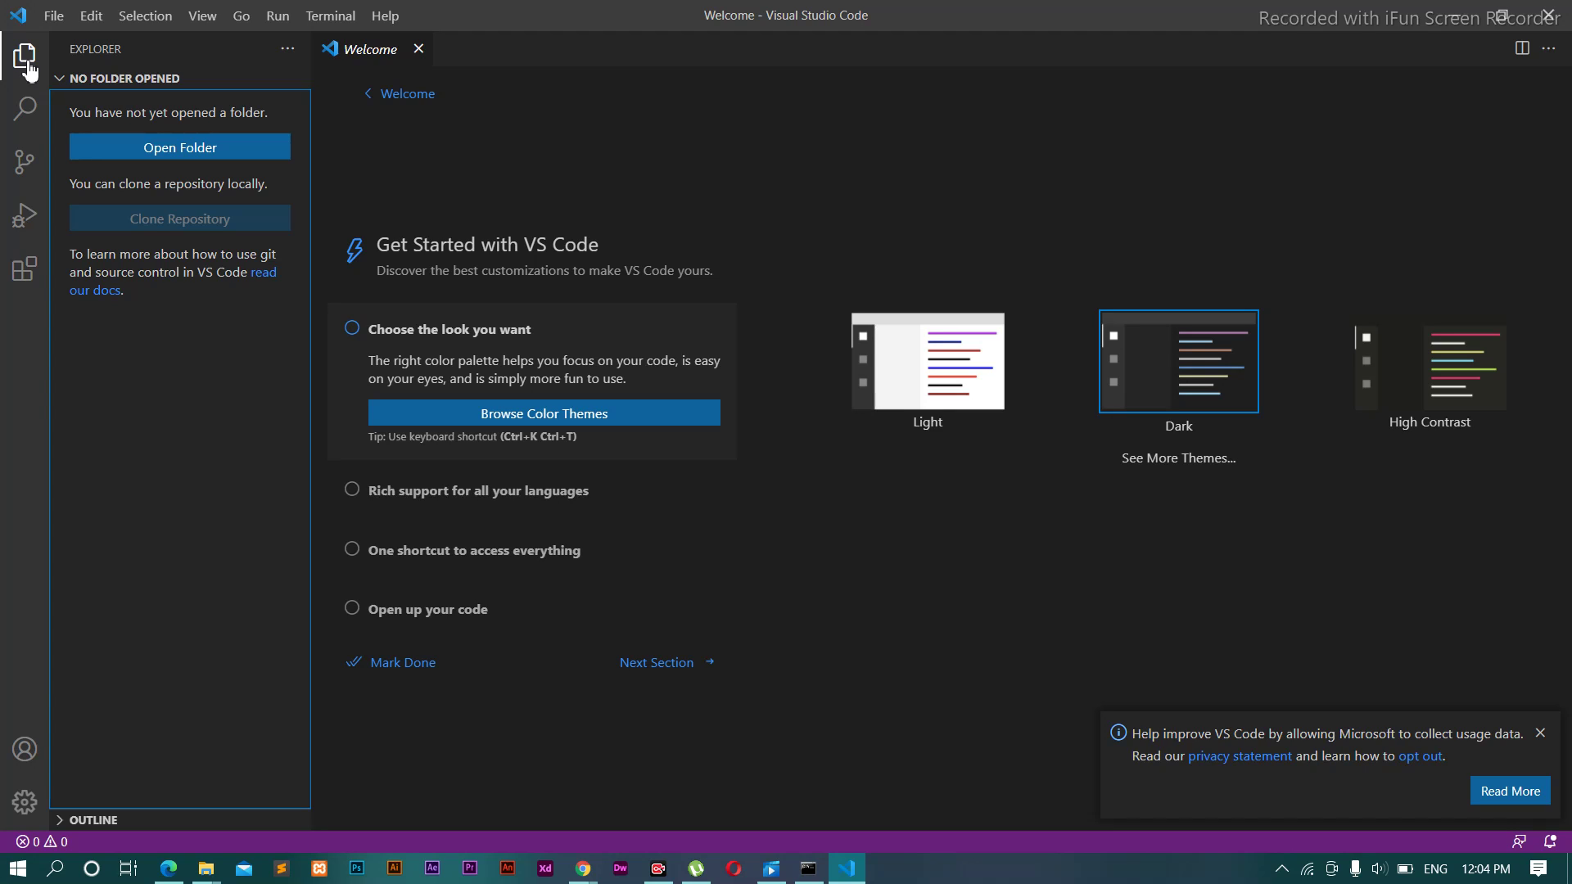
{"action": "left_click", "coordinate": [183, 157]}
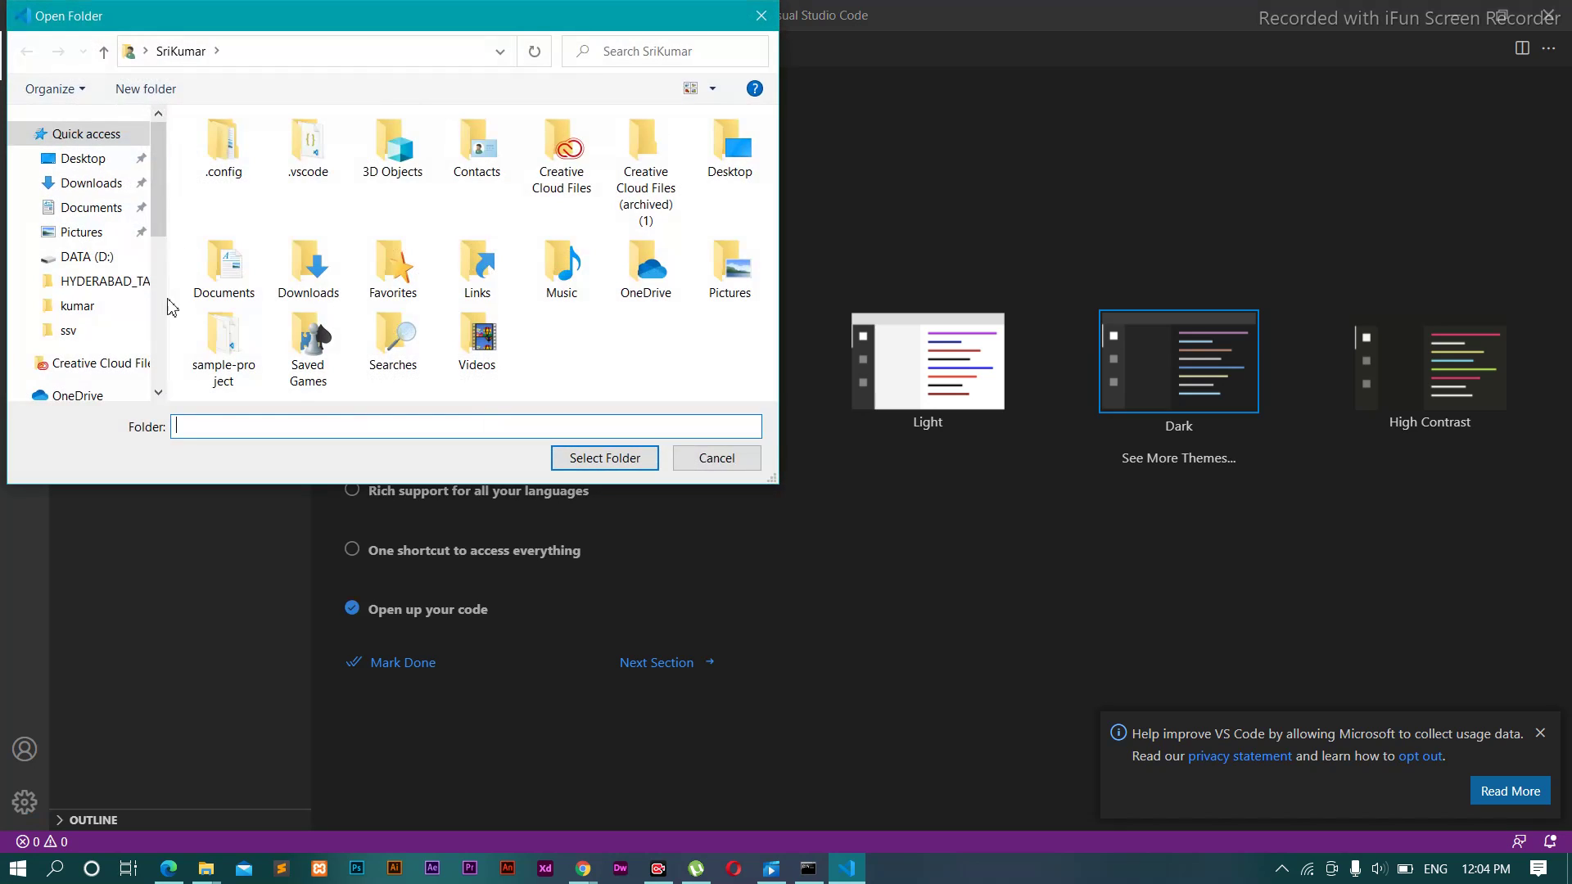
{"action": "left_click", "coordinate": [121, 286]}
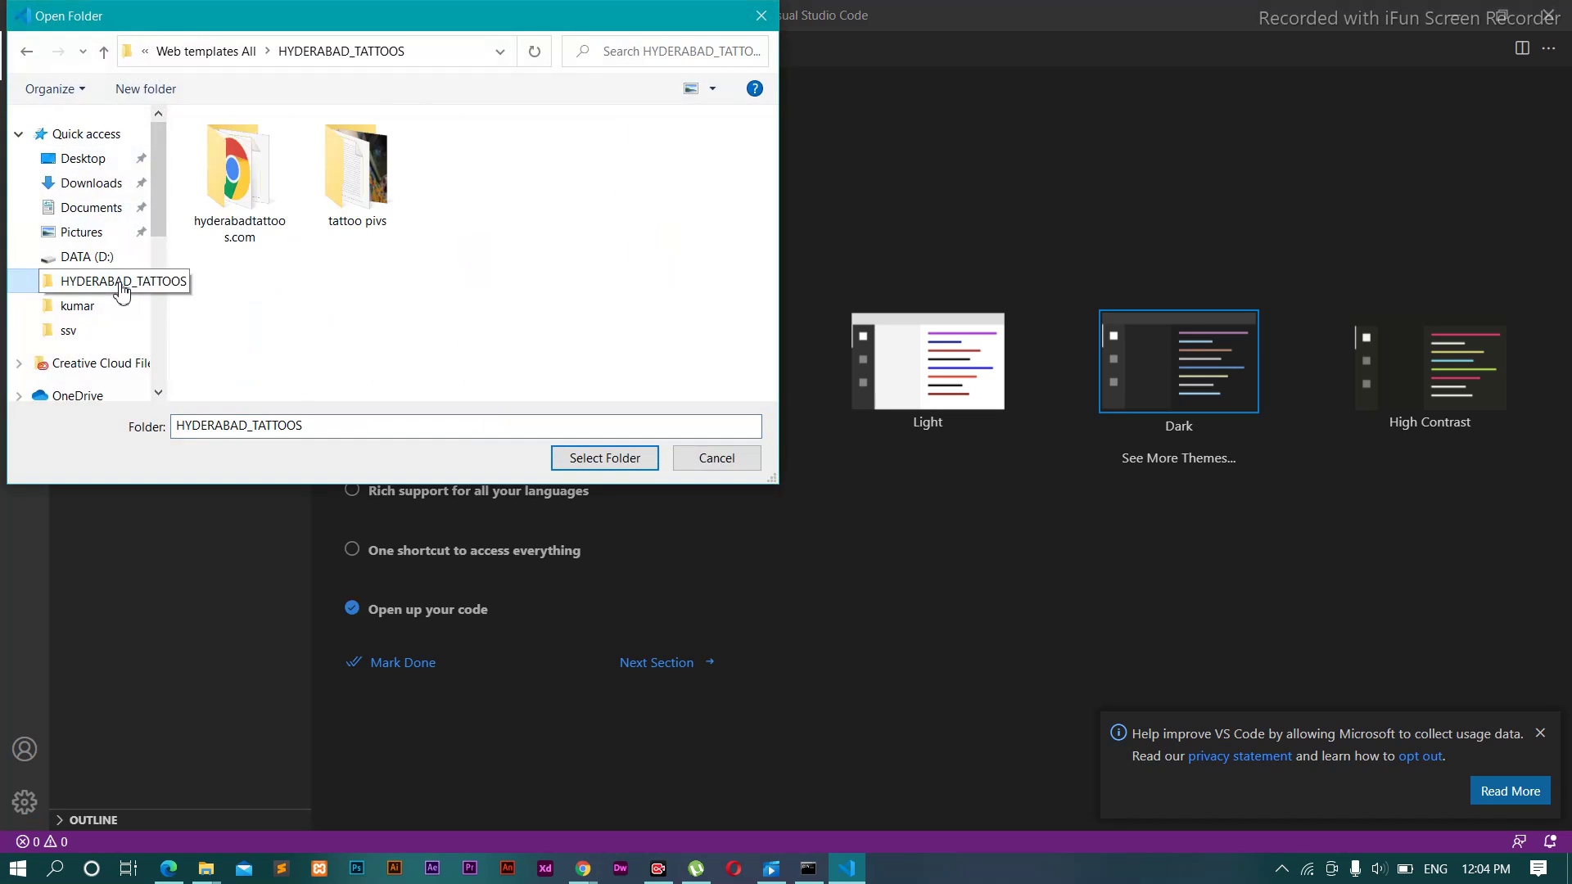
{"action": "left_click", "coordinate": [241, 174]}
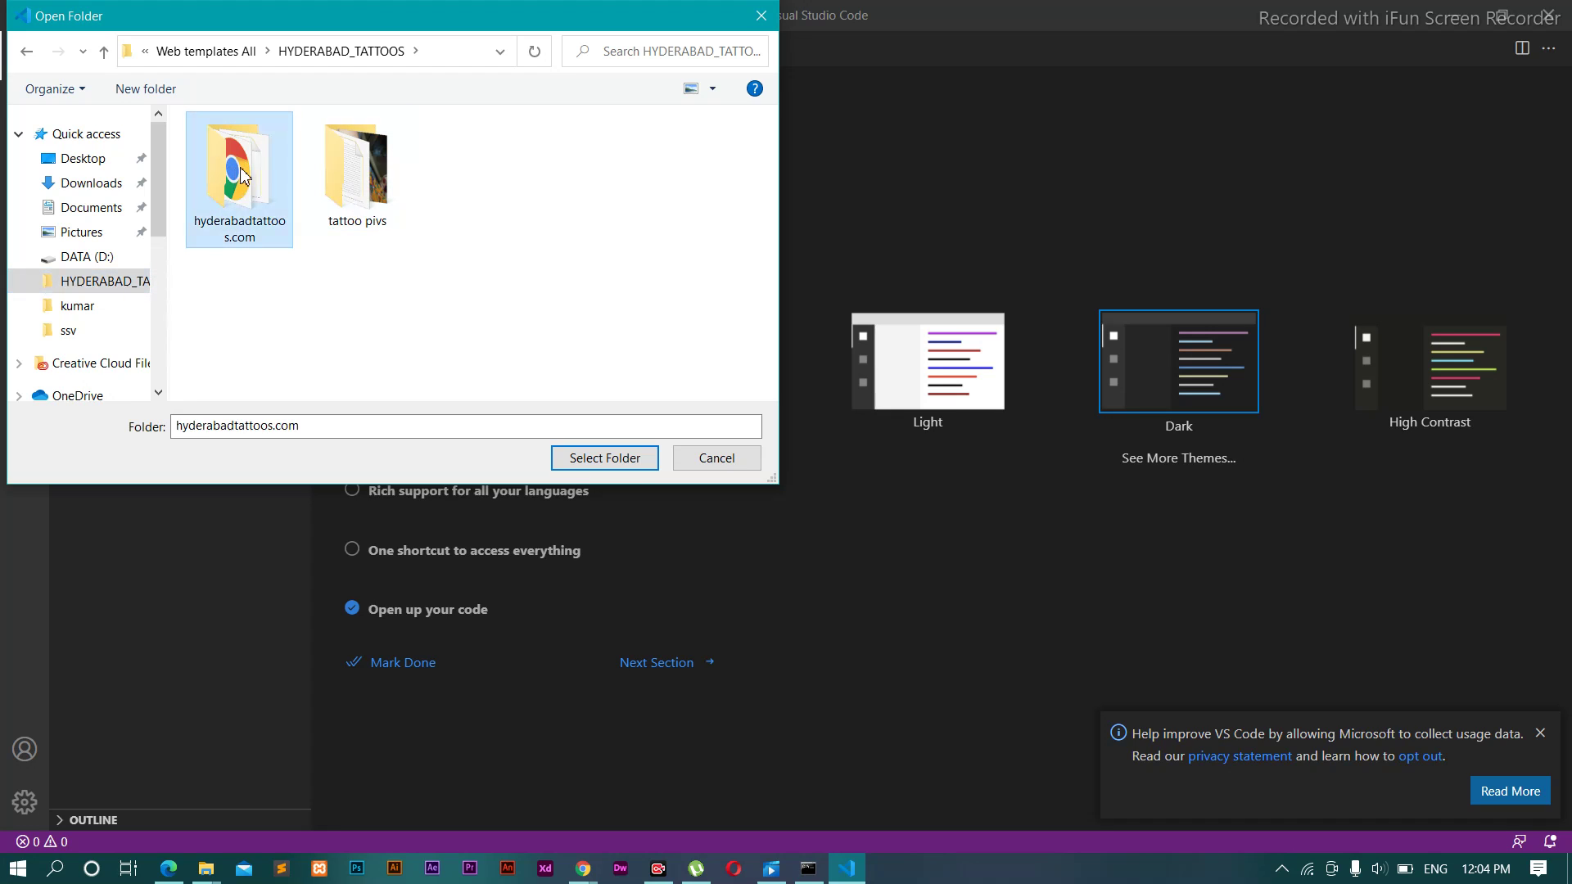
{"action": "left_click", "coordinate": [588, 459]}
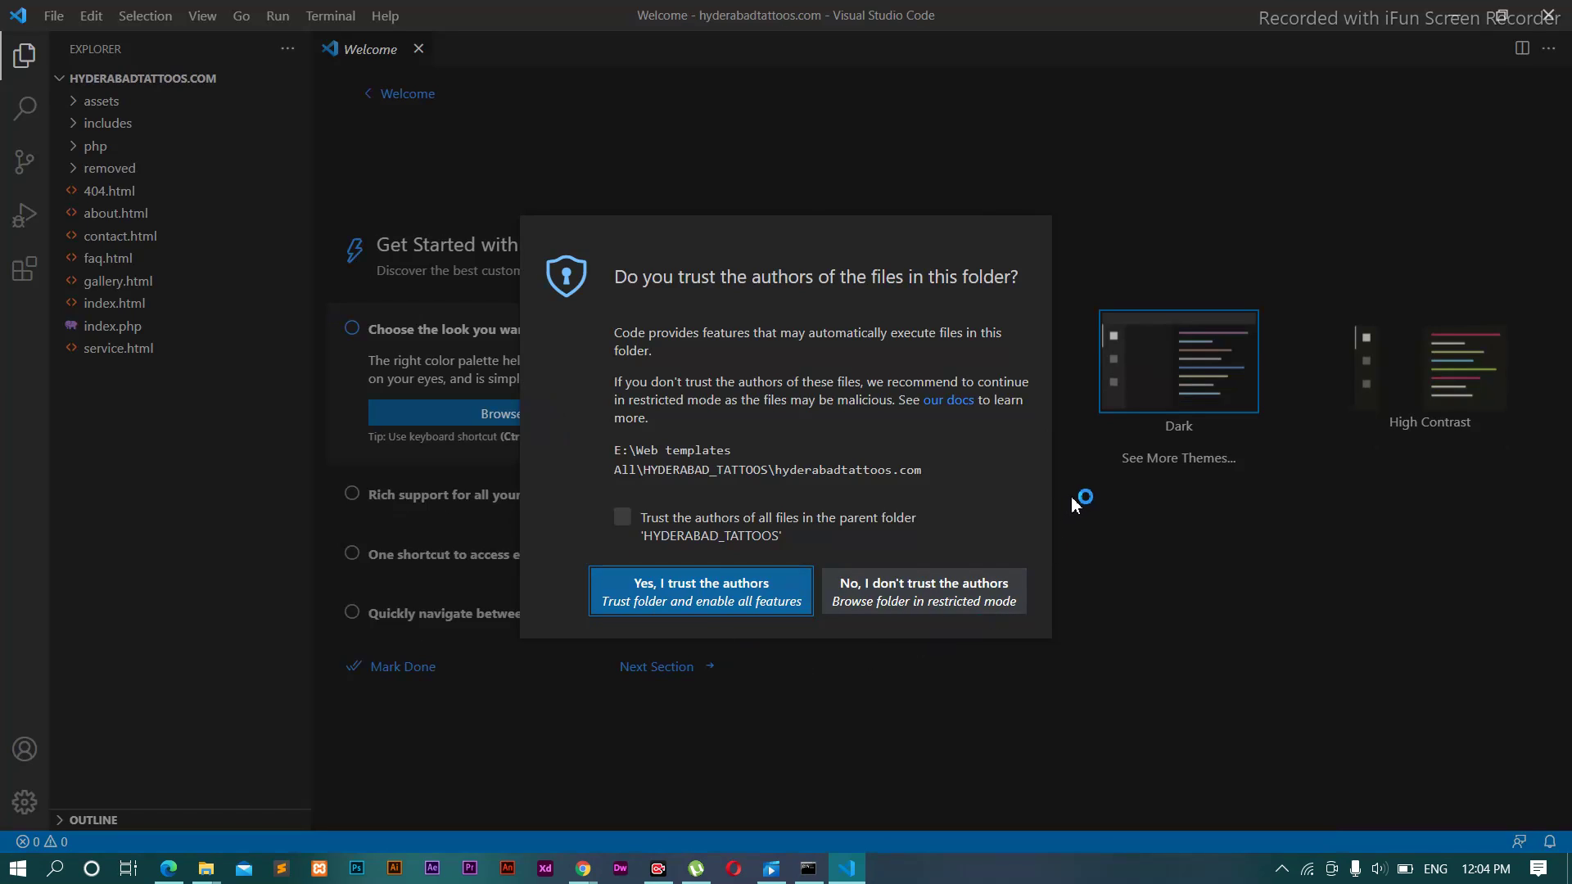
{"action": "left_click", "coordinate": [420, 56]}
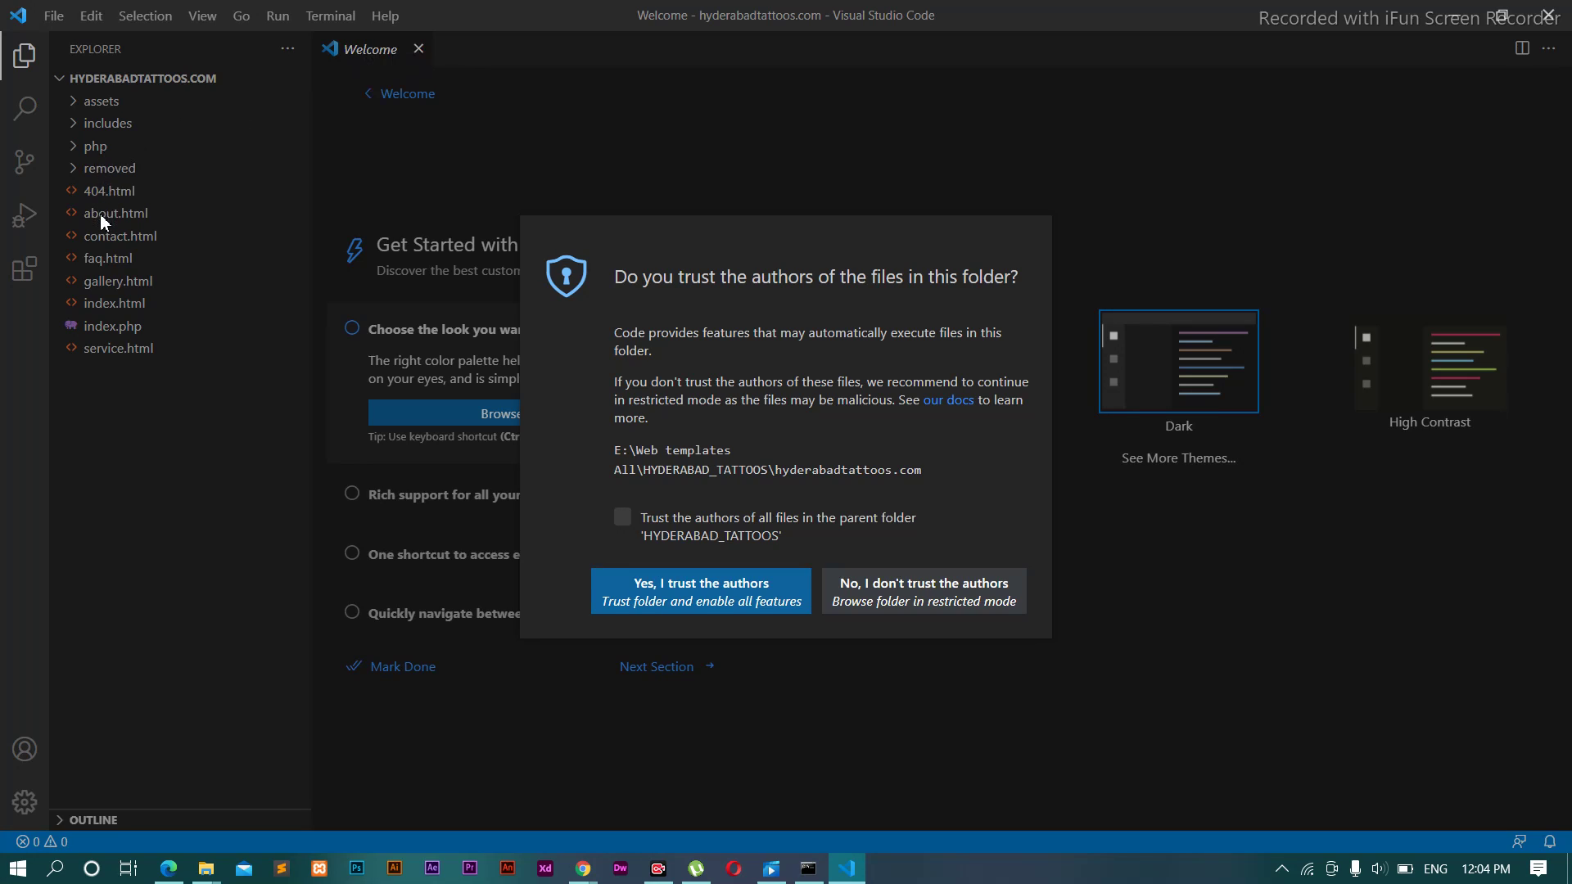
{"action": "left_click", "coordinate": [731, 596]}
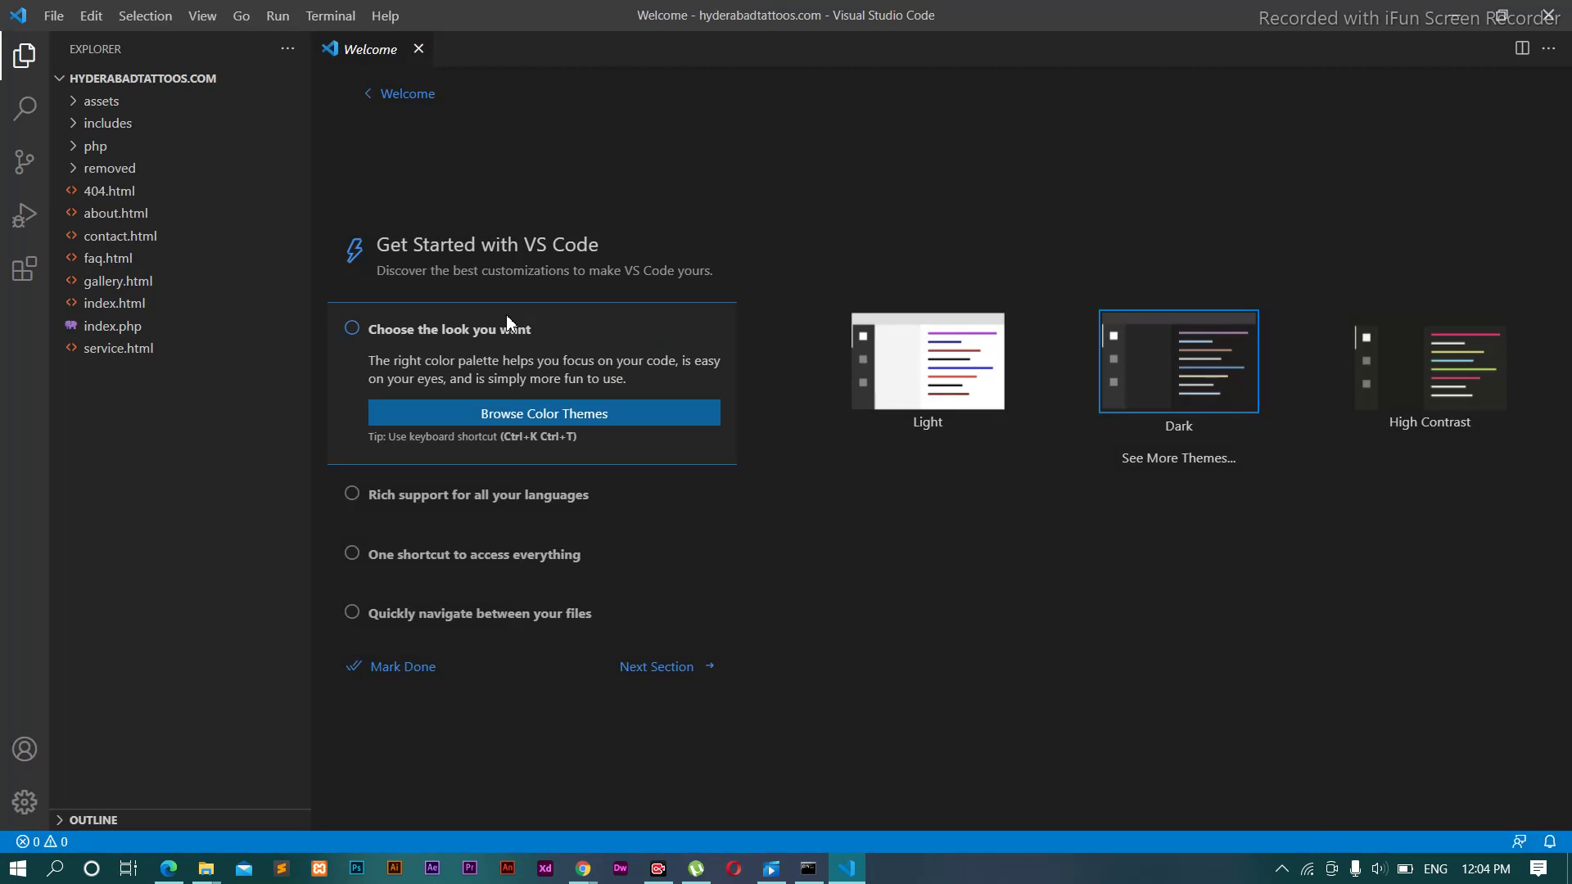
- Open about1.html from the removed folder and look through its head section and stylesheet links
{"action": "left_click", "coordinate": [105, 174]}
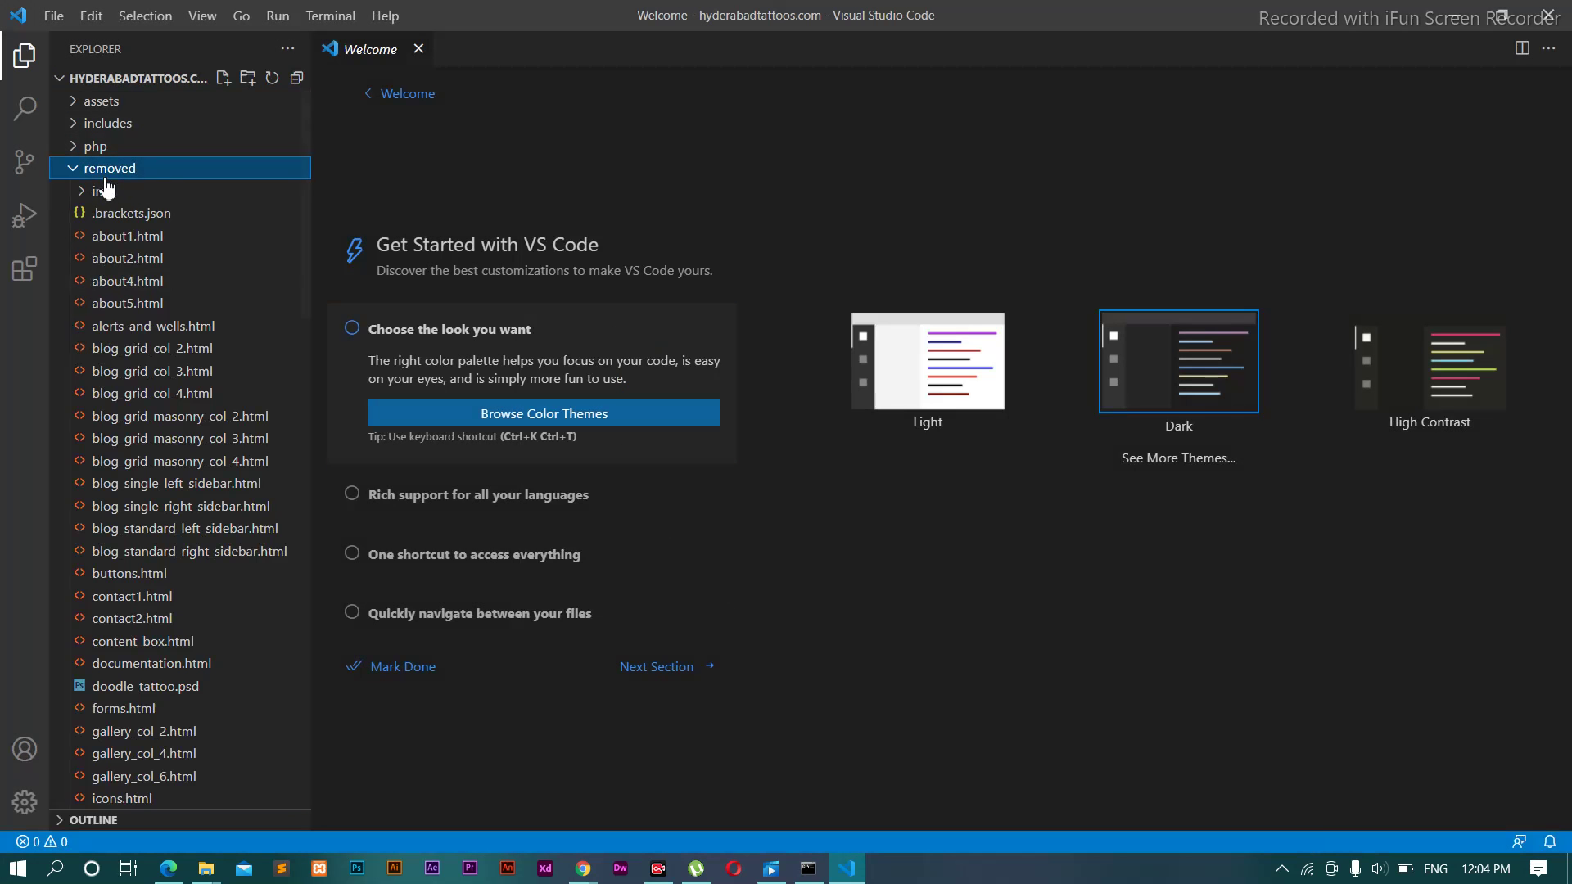
{"action": "left_click", "coordinate": [117, 237]}
{"action": "scroll", "coordinate": [876, 287], "scroll_direction": "down", "scroll_amount": 10}
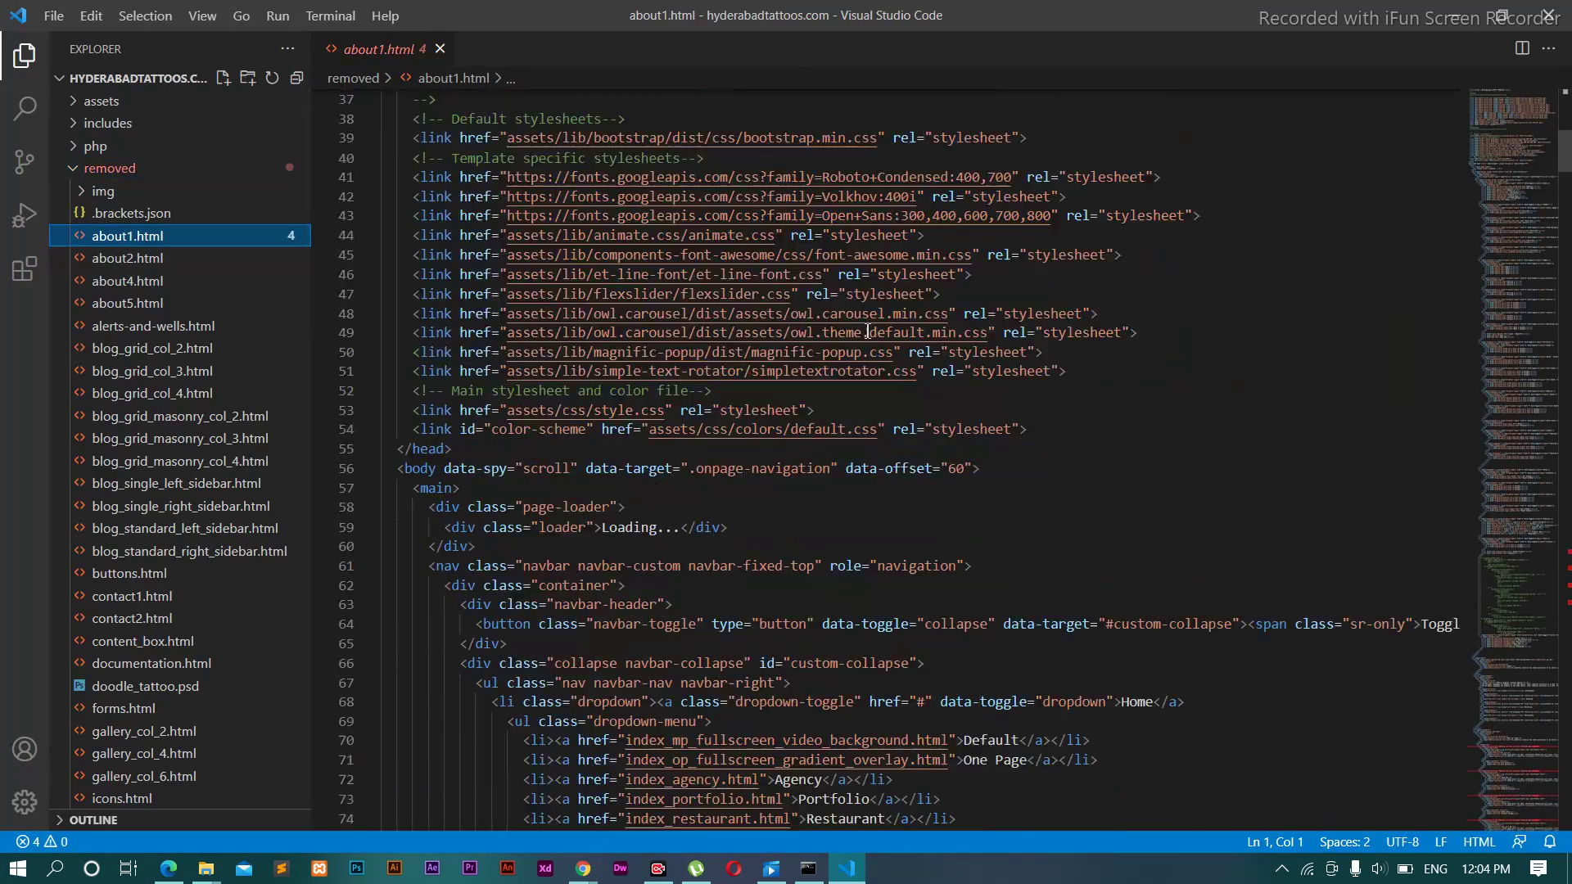
{"action": "scroll", "coordinate": [867, 331], "scroll_direction": "up", "scroll_amount": 5}
{"action": "scroll", "coordinate": [867, 331], "scroll_direction": "up", "scroll_amount": 7}
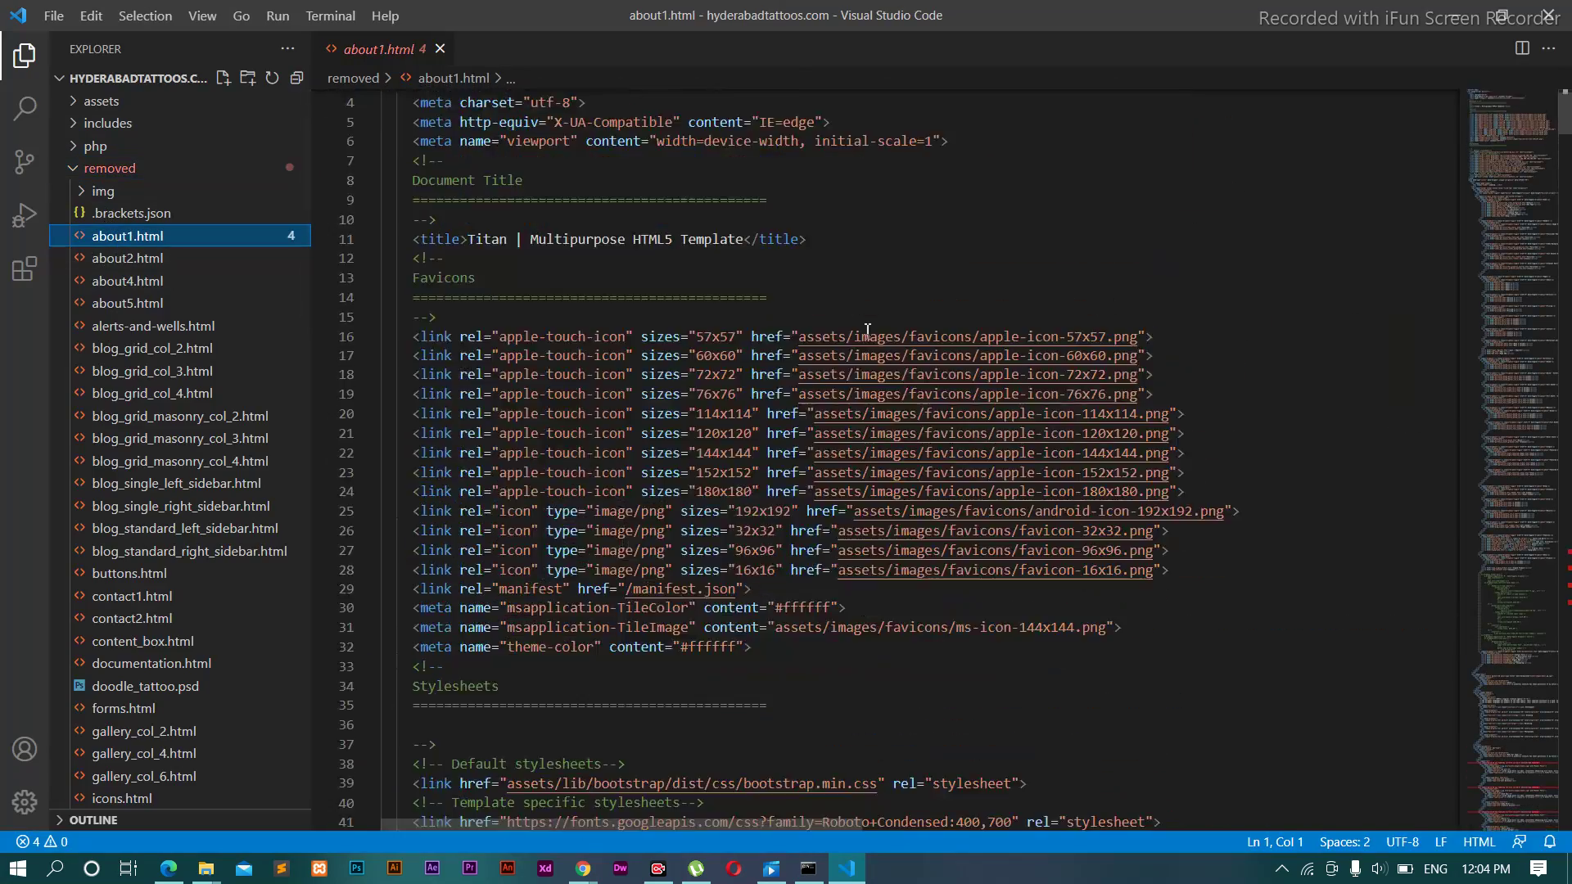
- Search all workspace files for "icons" and look through the matches grouped by file
{"action": "left_click", "coordinate": [31, 111]}
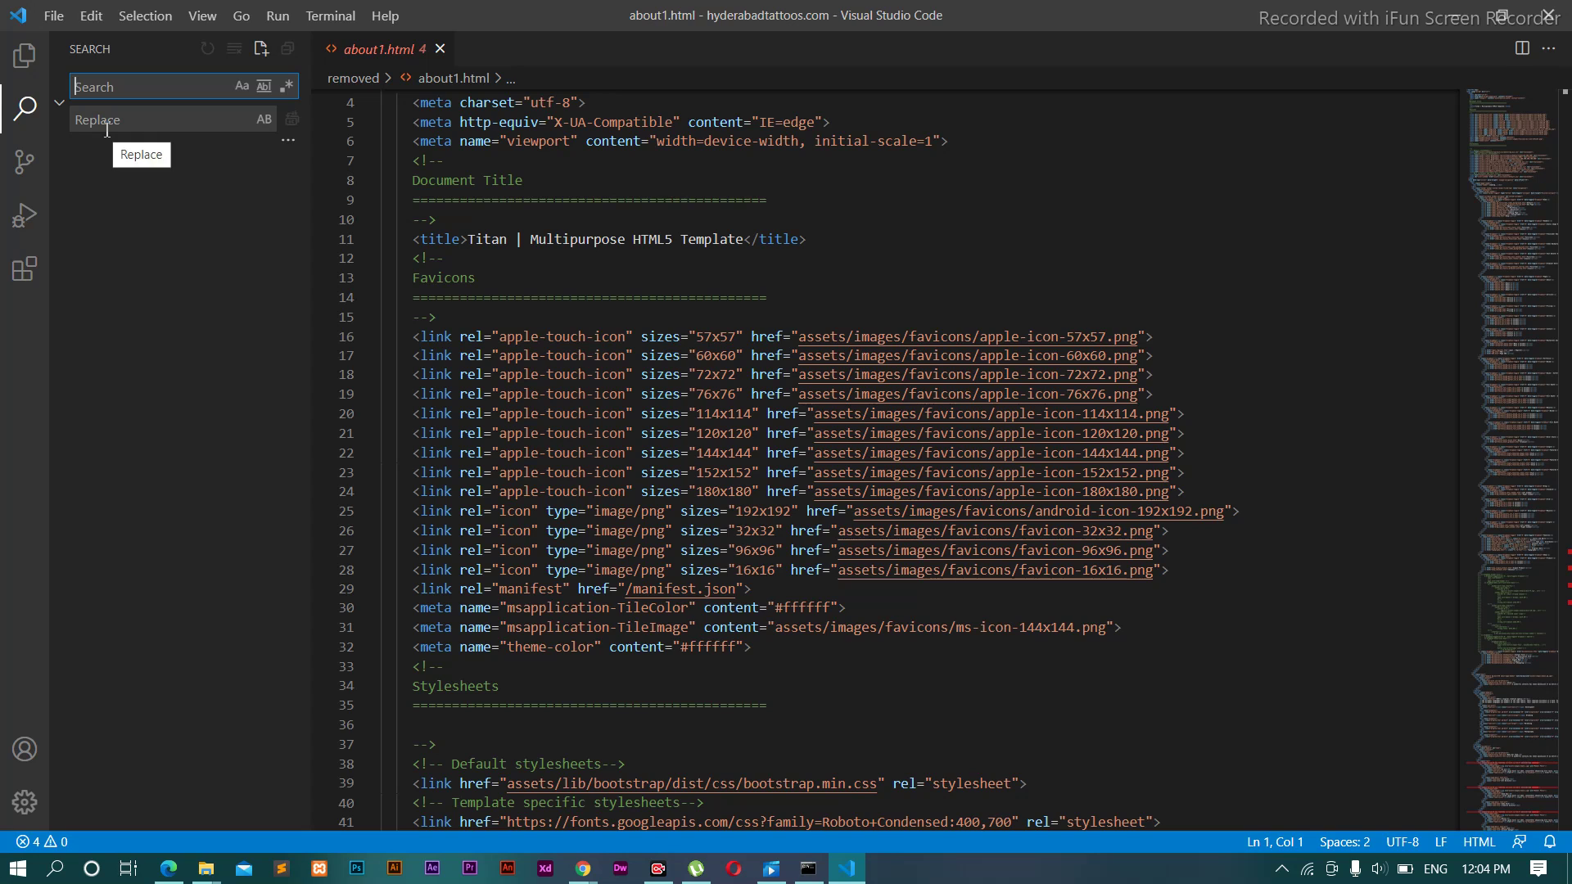
{"action": "type", "text": "icon"}
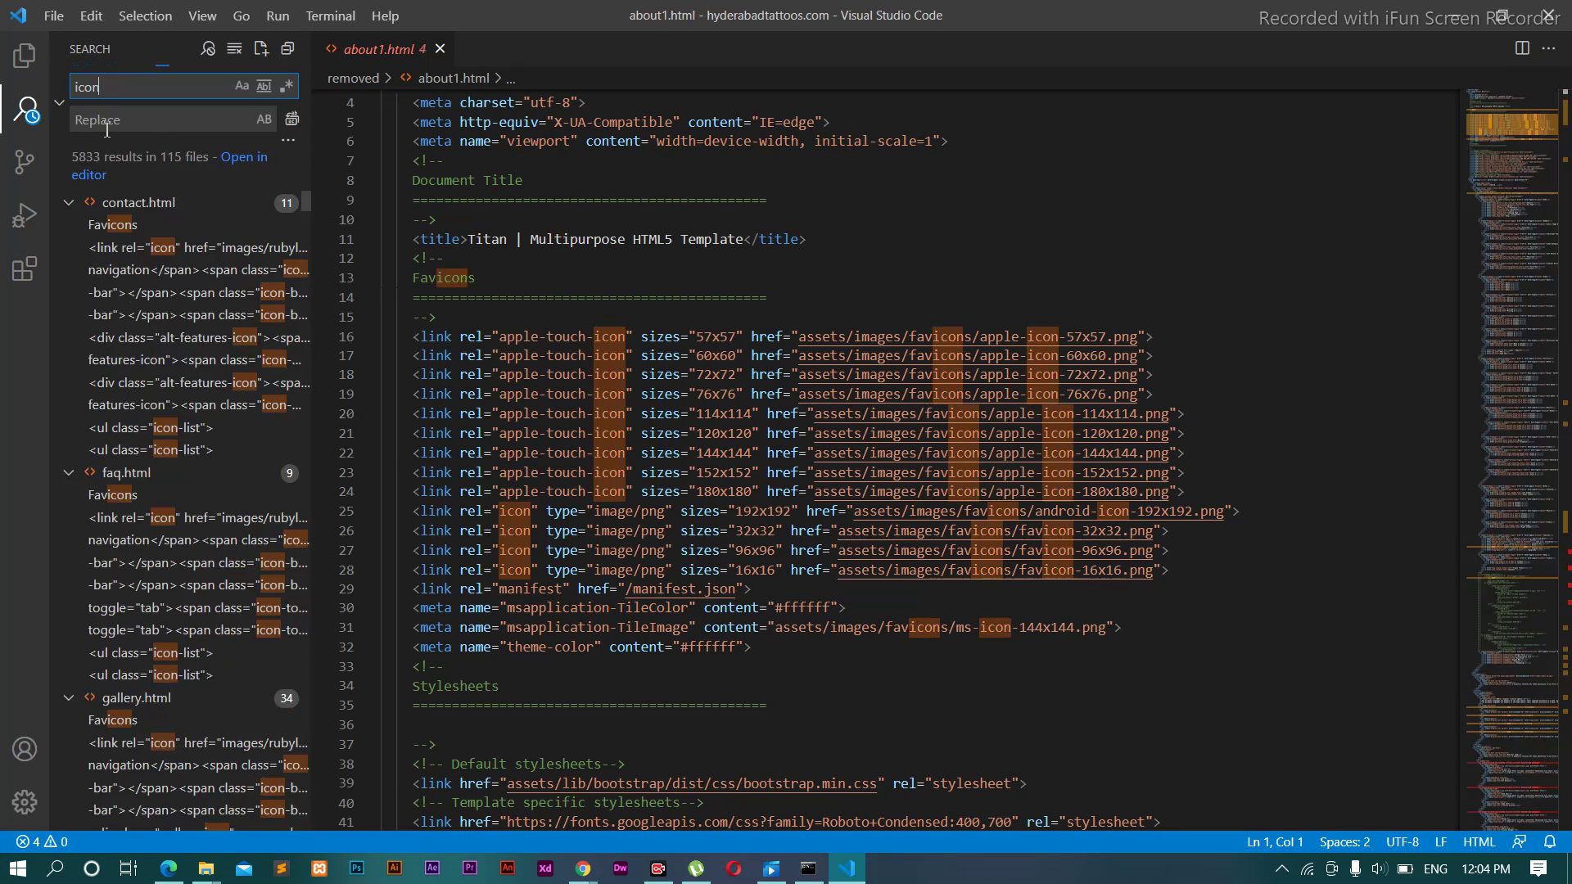
{"action": "type", "text": "s"}
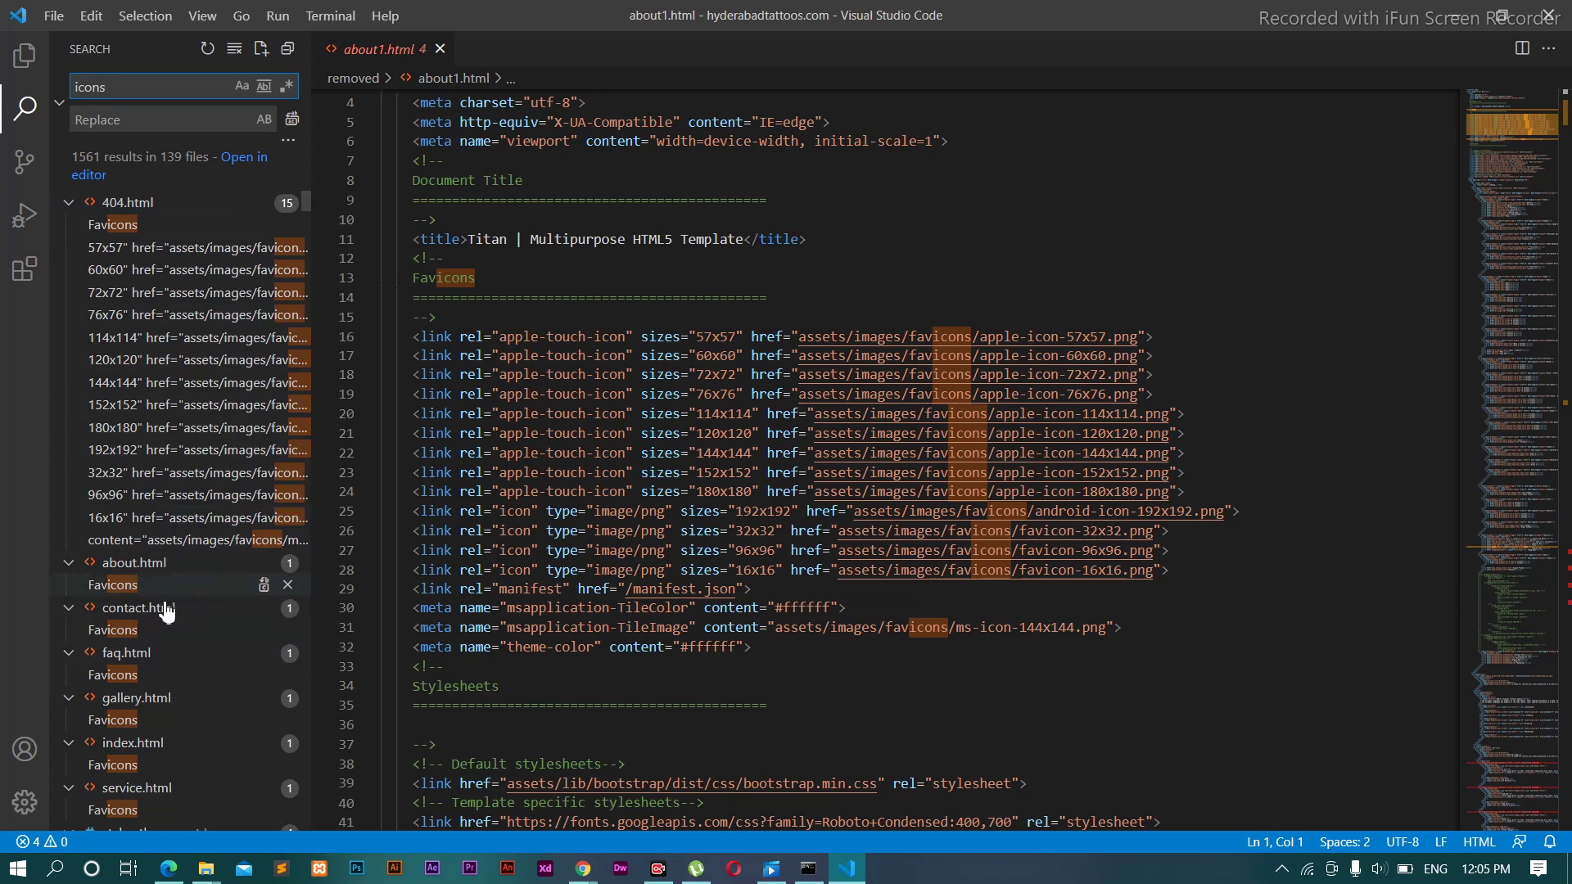
{"action": "scroll", "coordinate": [173, 623], "scroll_direction": "down", "scroll_amount": 4}
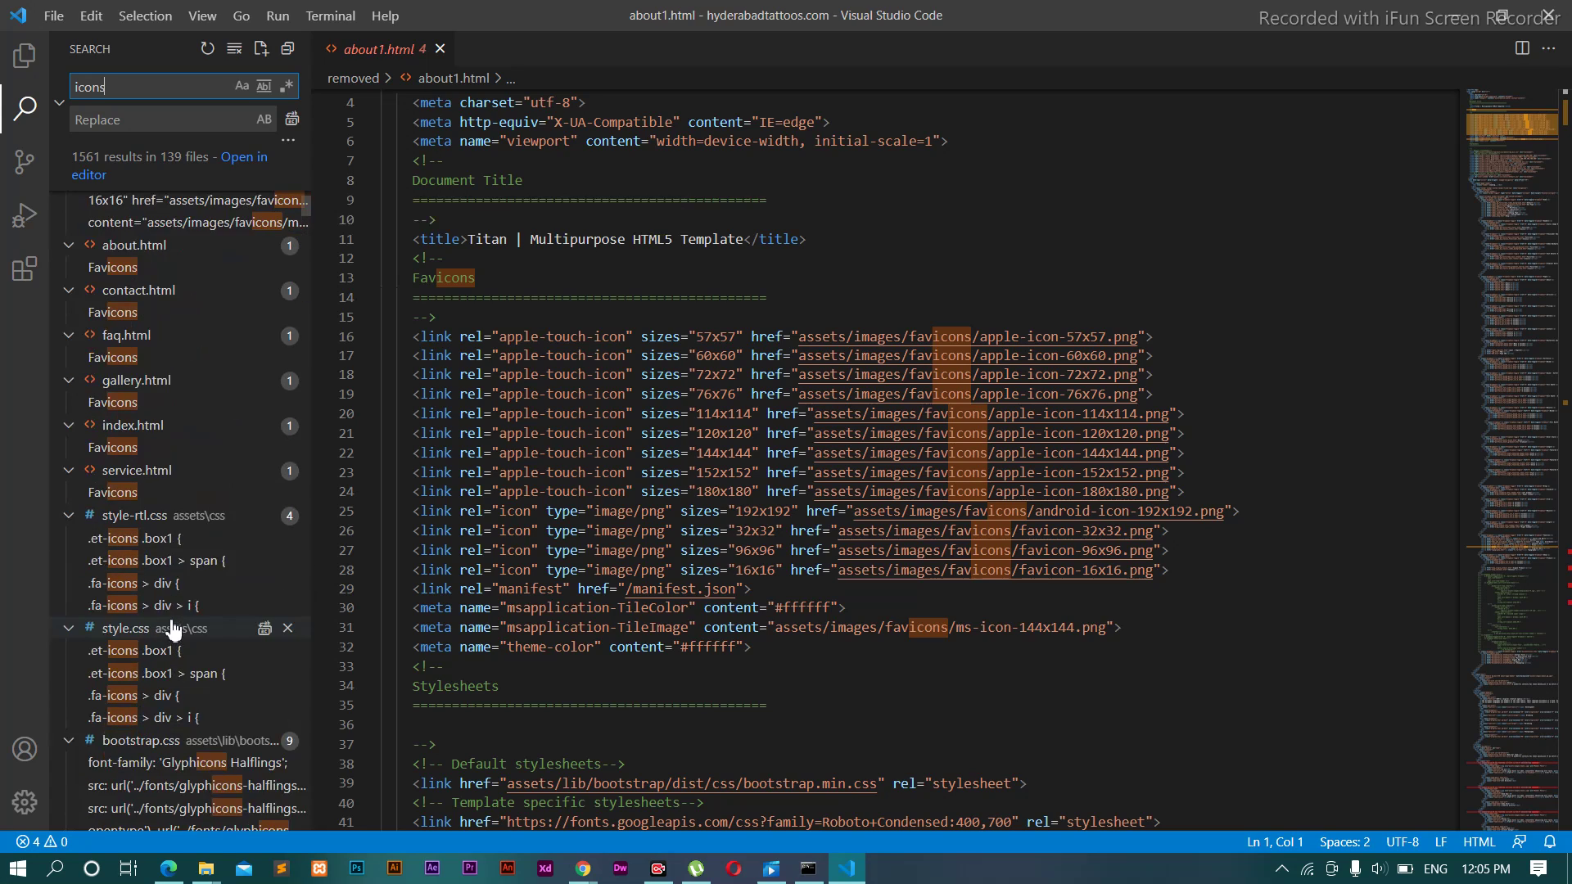
{"action": "scroll", "coordinate": [166, 616], "scroll_direction": "up", "scroll_amount": 4}
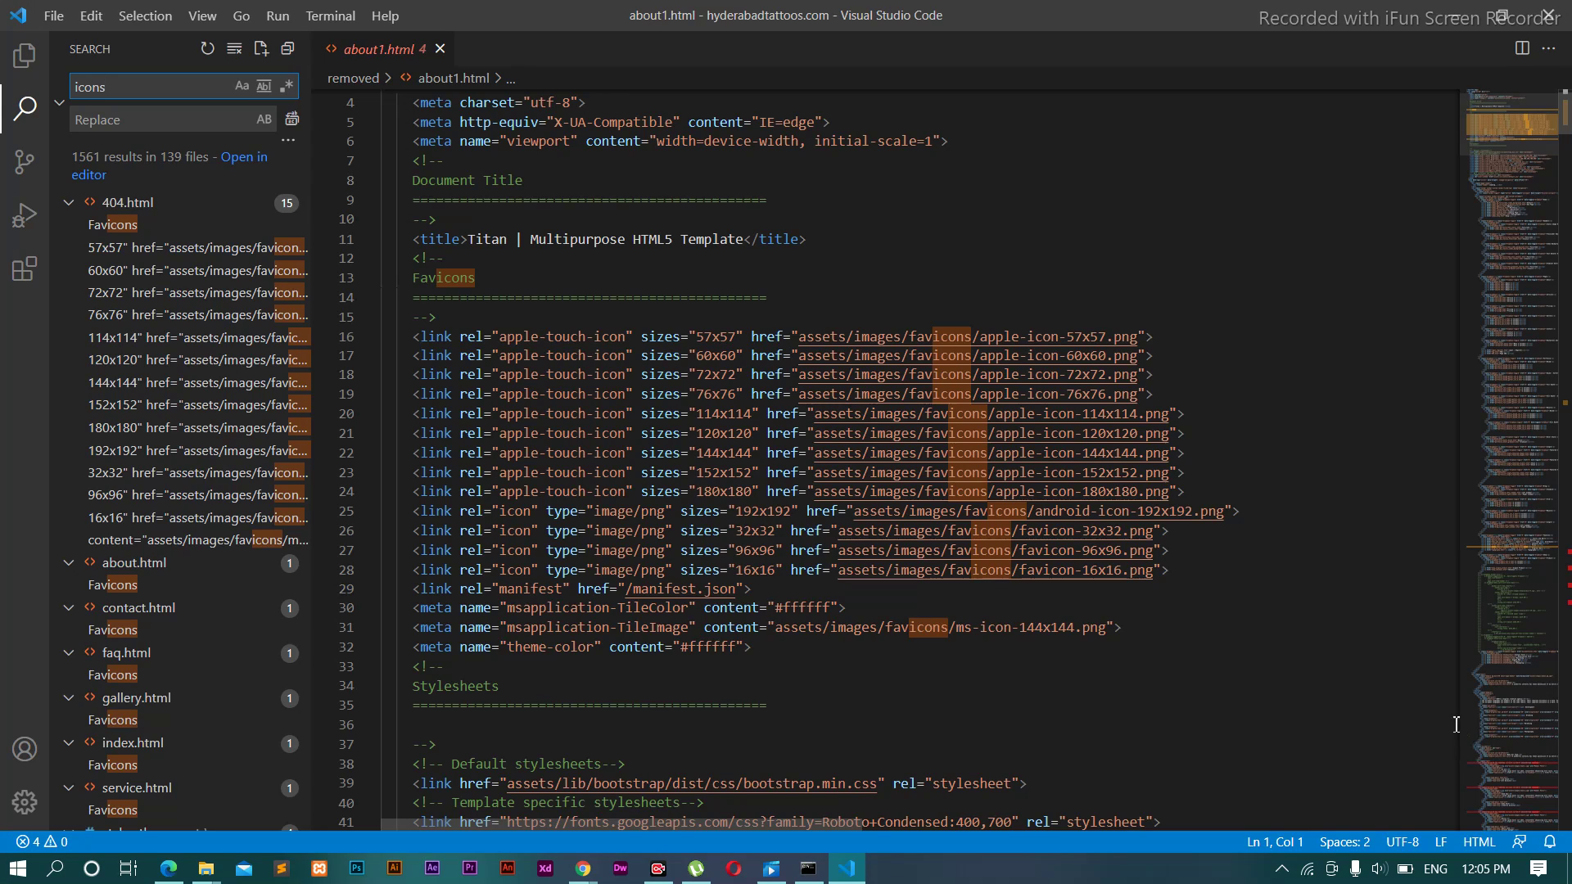
- Create a new blank file and close it without adding any content
{"action": "left_click", "coordinate": [58, 18]}
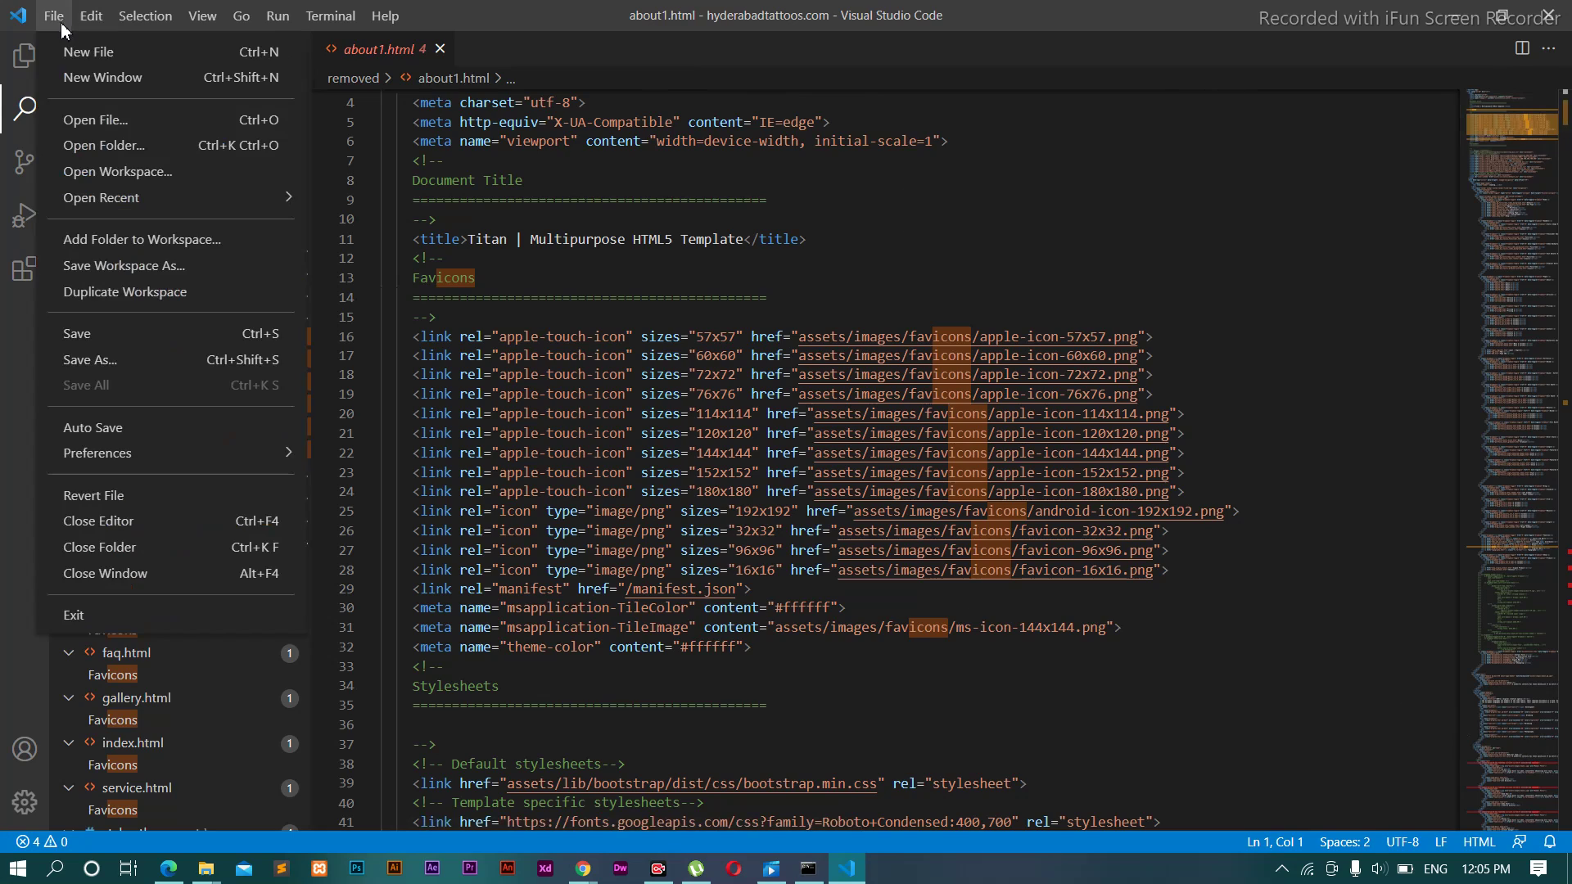
{"action": "left_click", "coordinate": [84, 54]}
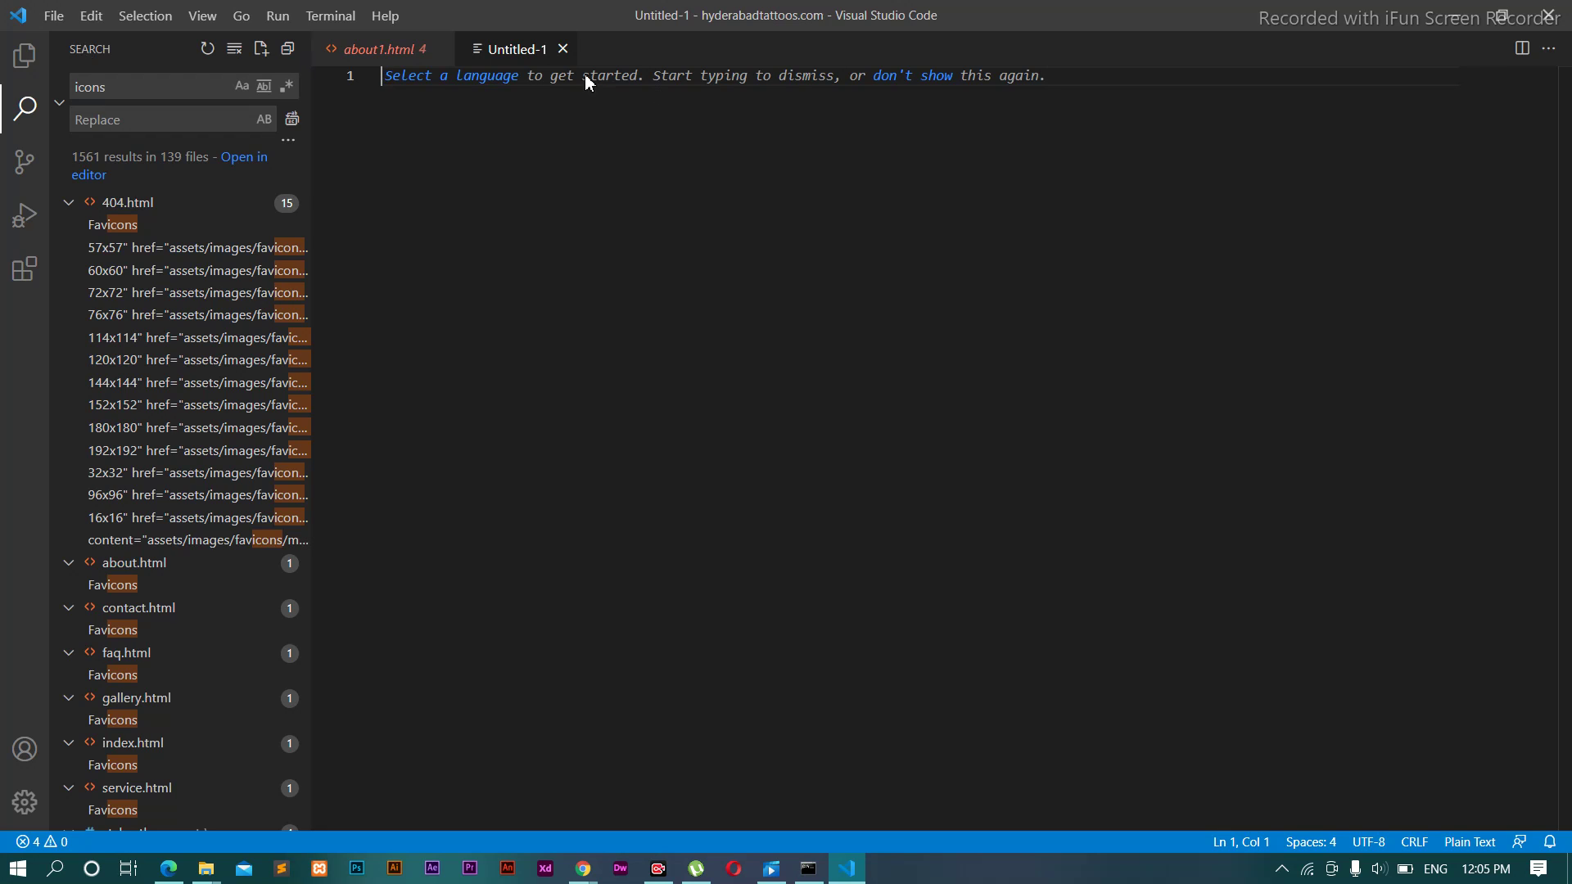
{"action": "left_click", "coordinate": [562, 49]}
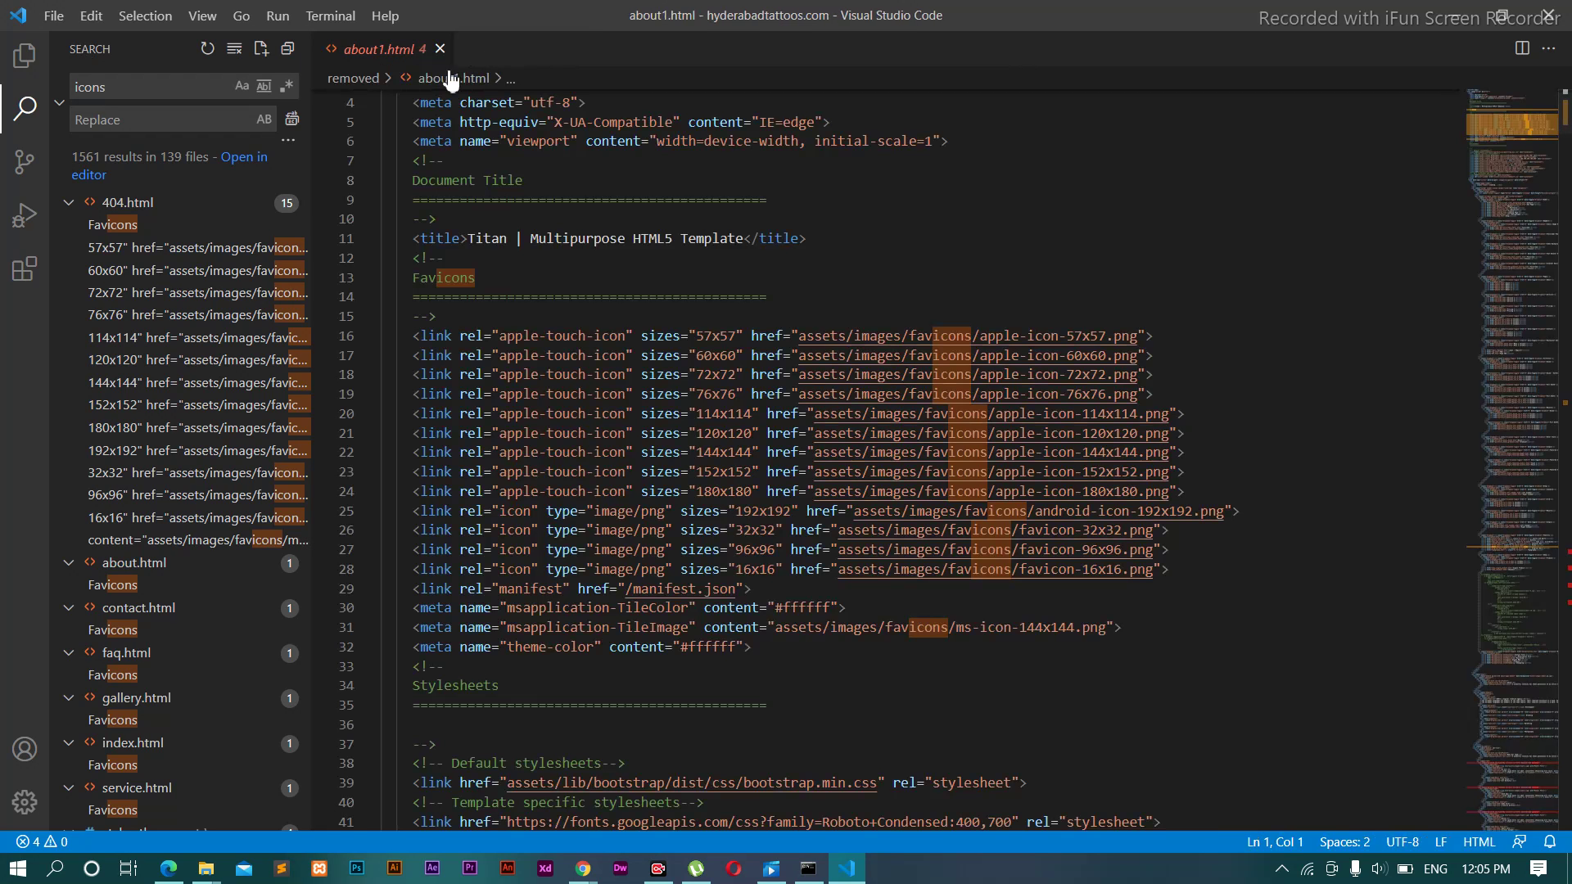
- Return to the project's file explorer and open a new integrated terminal
{"action": "left_click", "coordinate": [23, 56]}
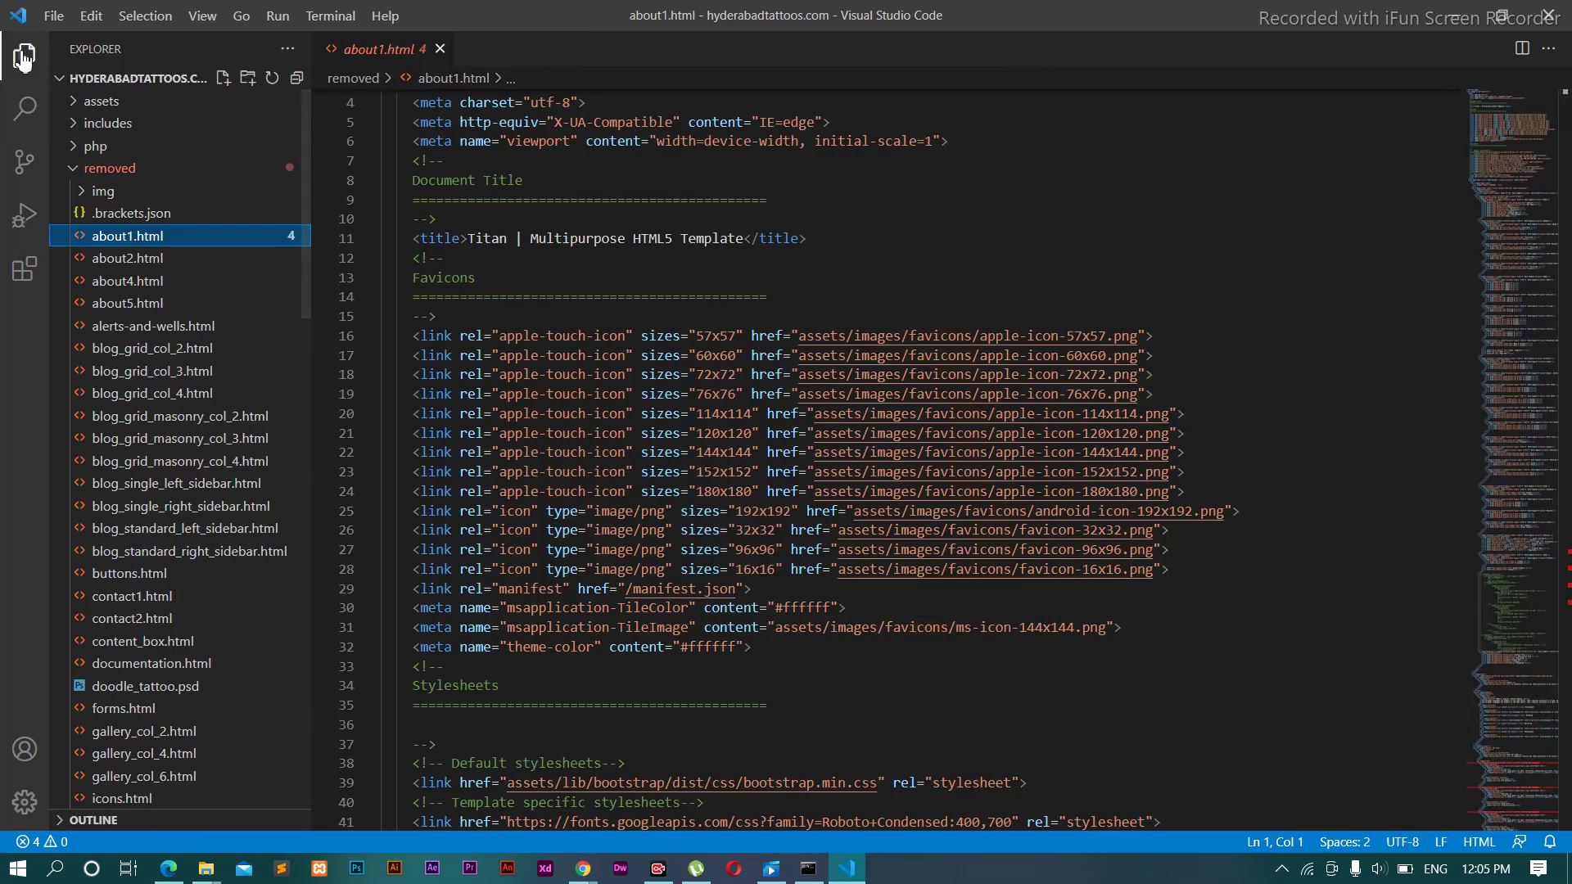
{"action": "left_click", "coordinate": [328, 17]}
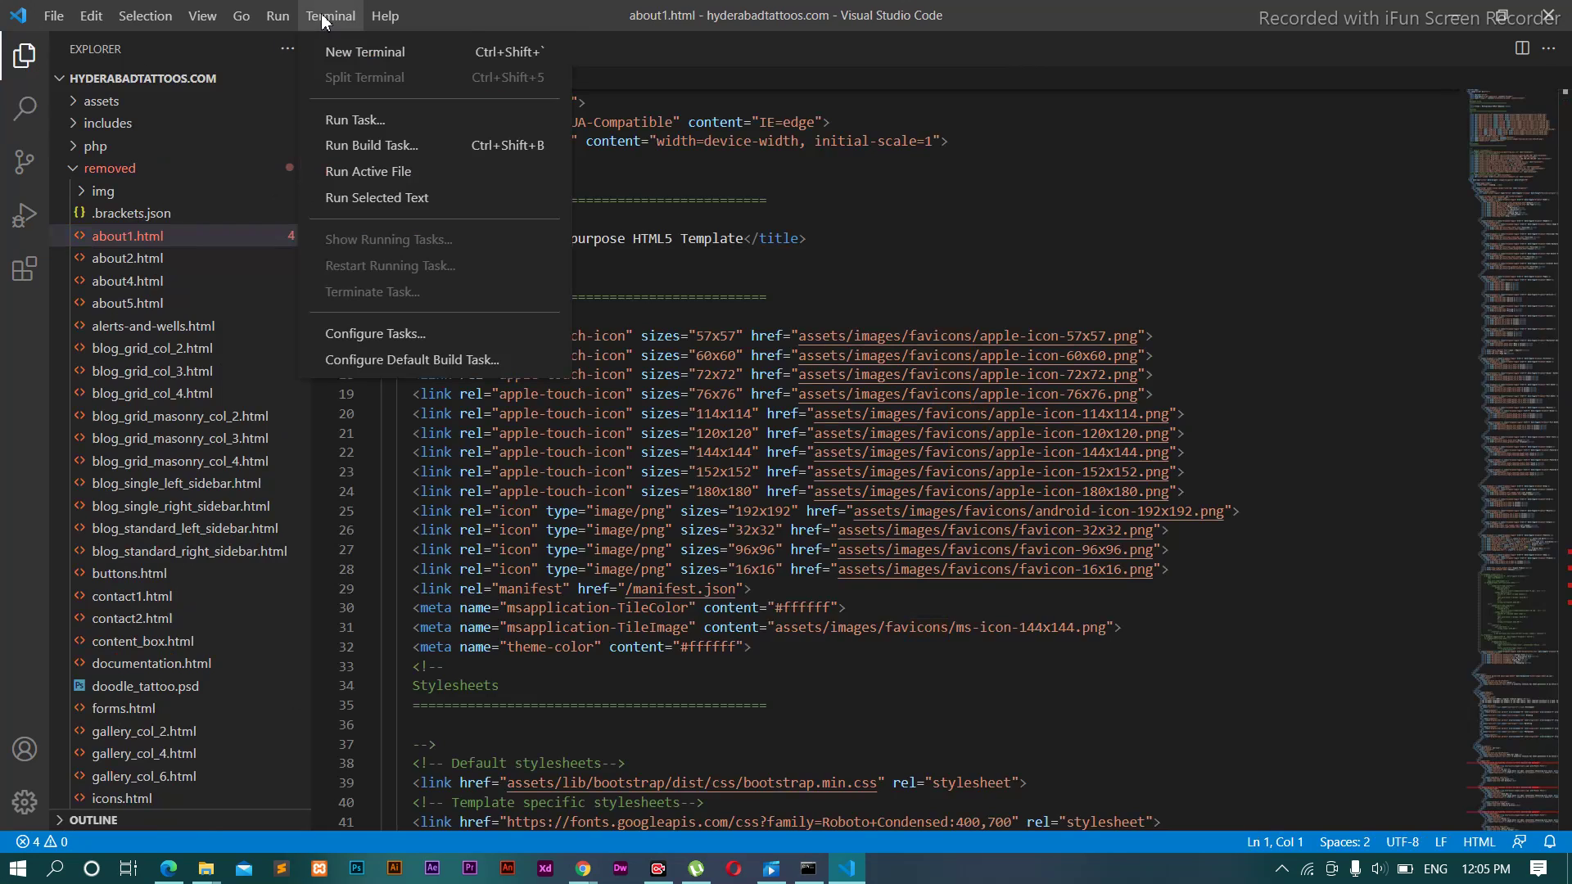
{"action": "left_click", "coordinate": [339, 54]}
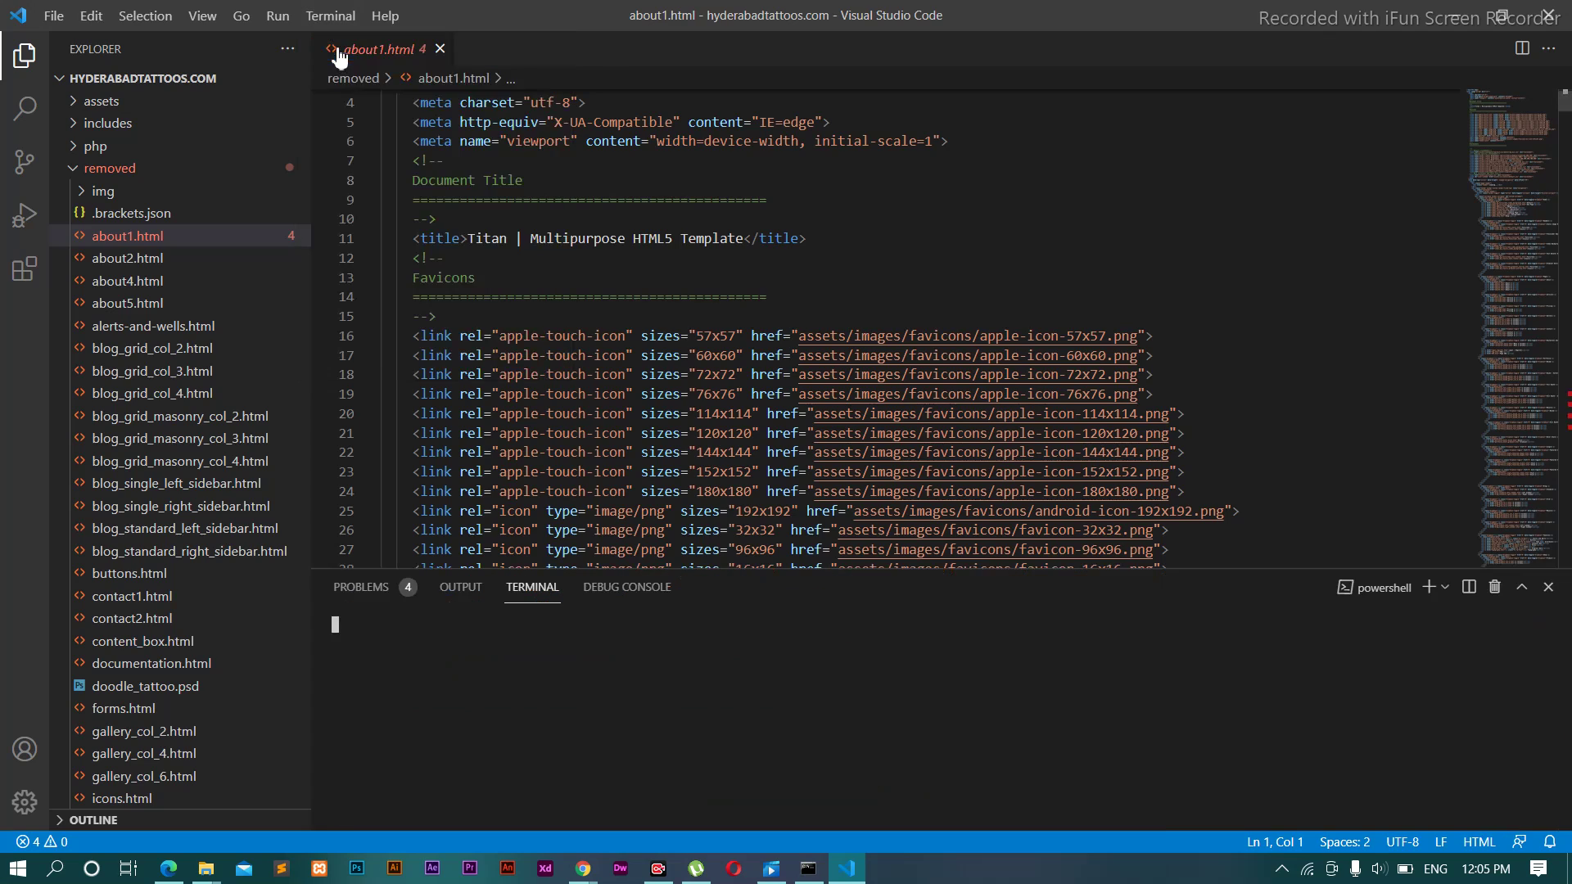